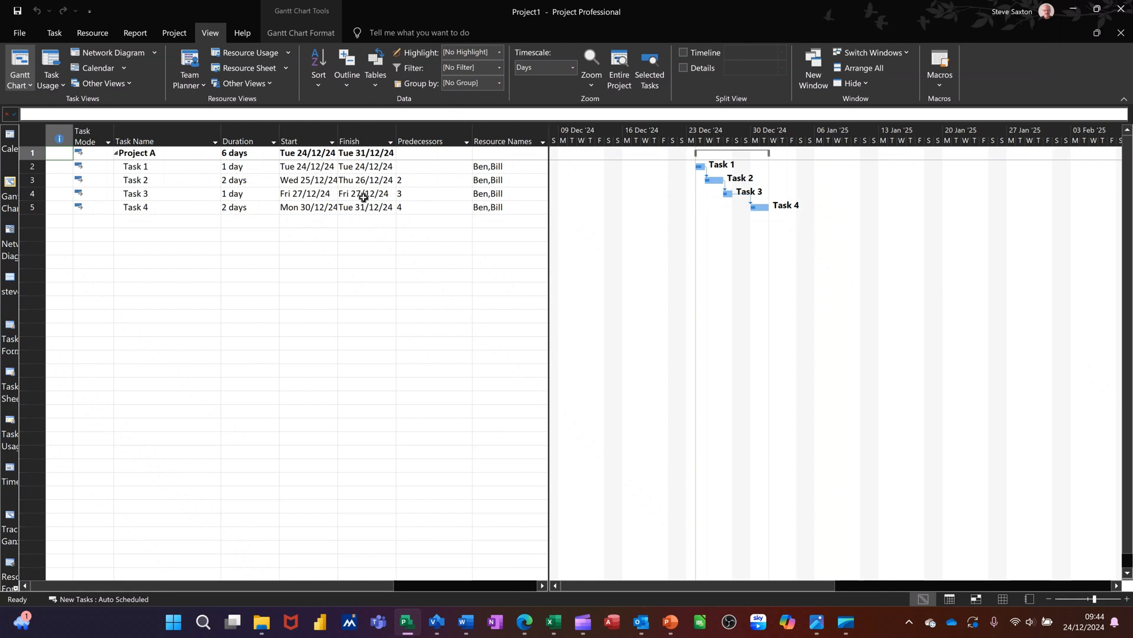
Open the Project Overview dashboard report
left_click(142, 35)
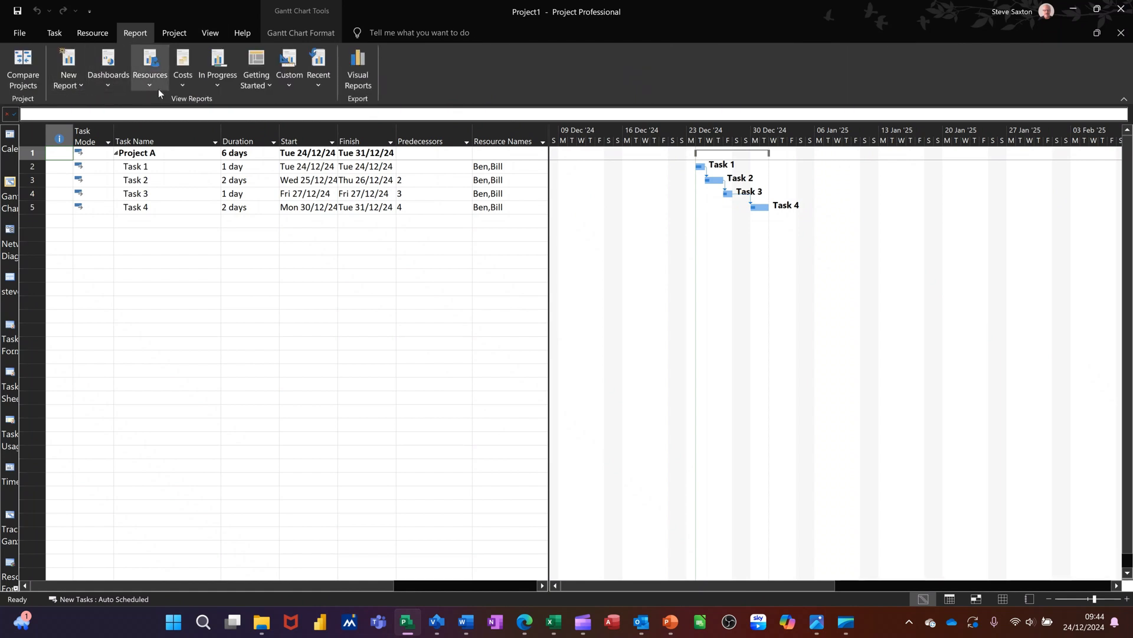
left_click(111, 82)
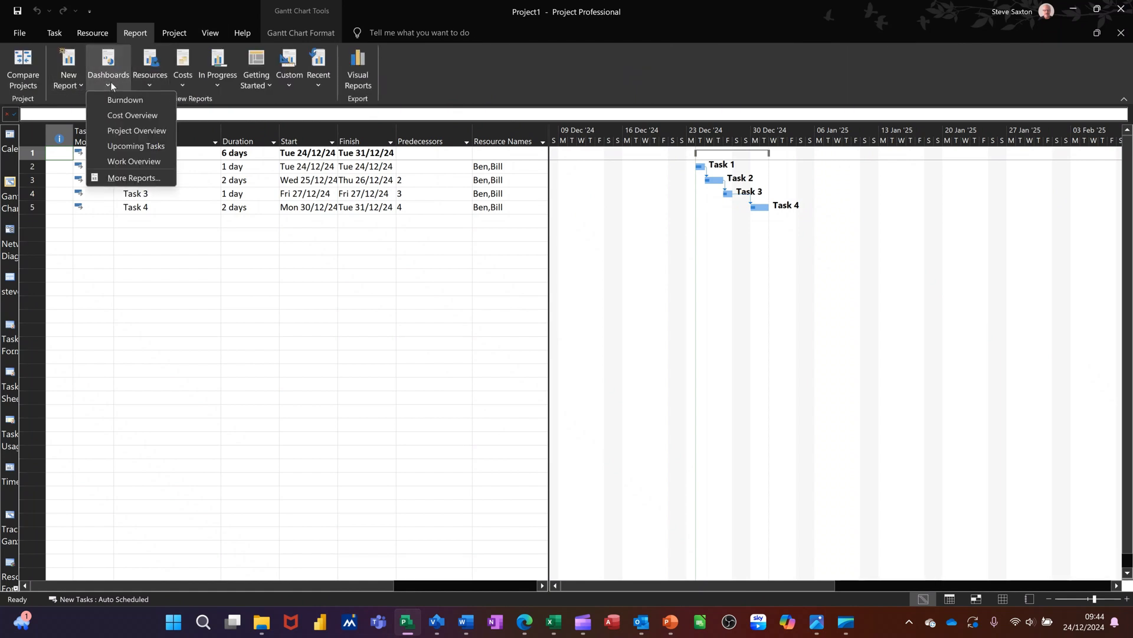
left_click(141, 133)
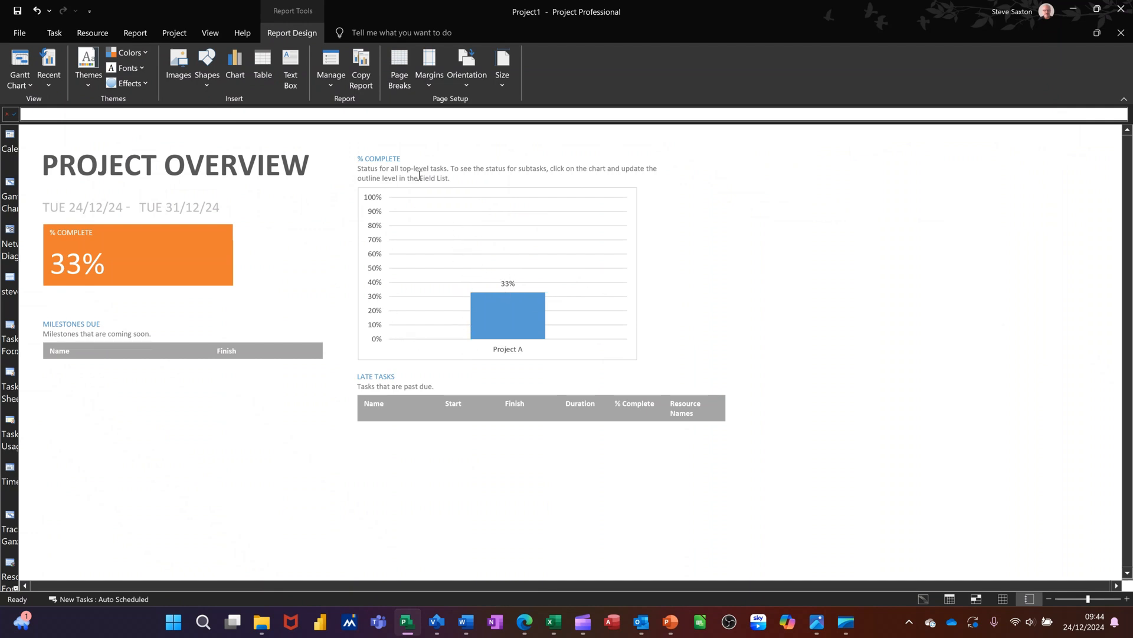
Create a new report from the Chart layout and name it with the author's first name
left_click(135, 32)
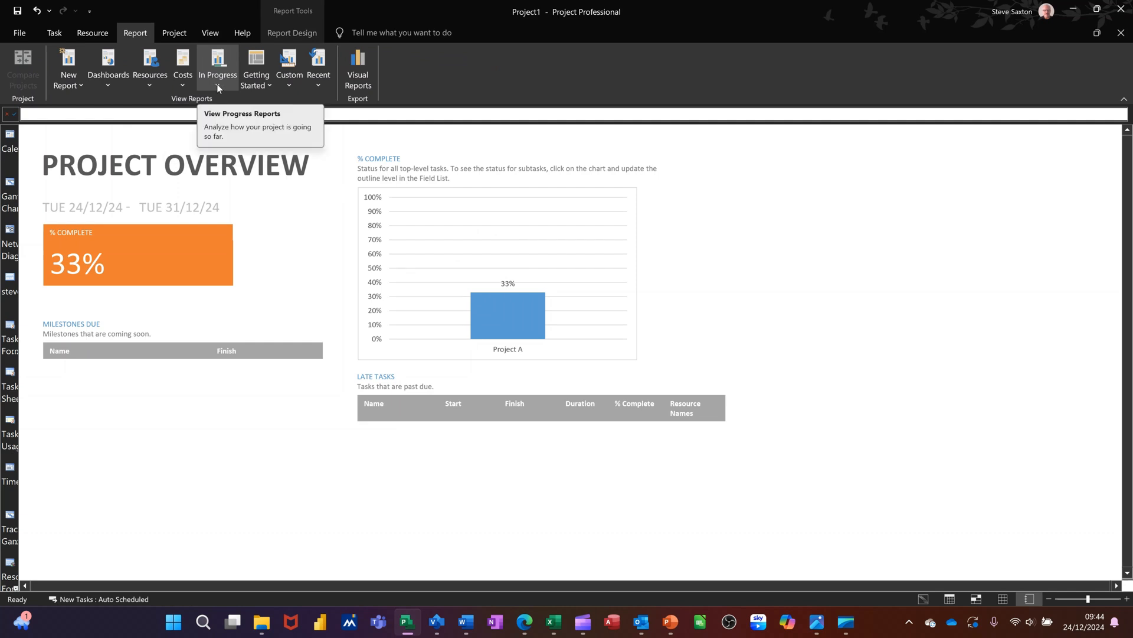
left_click(82, 84)
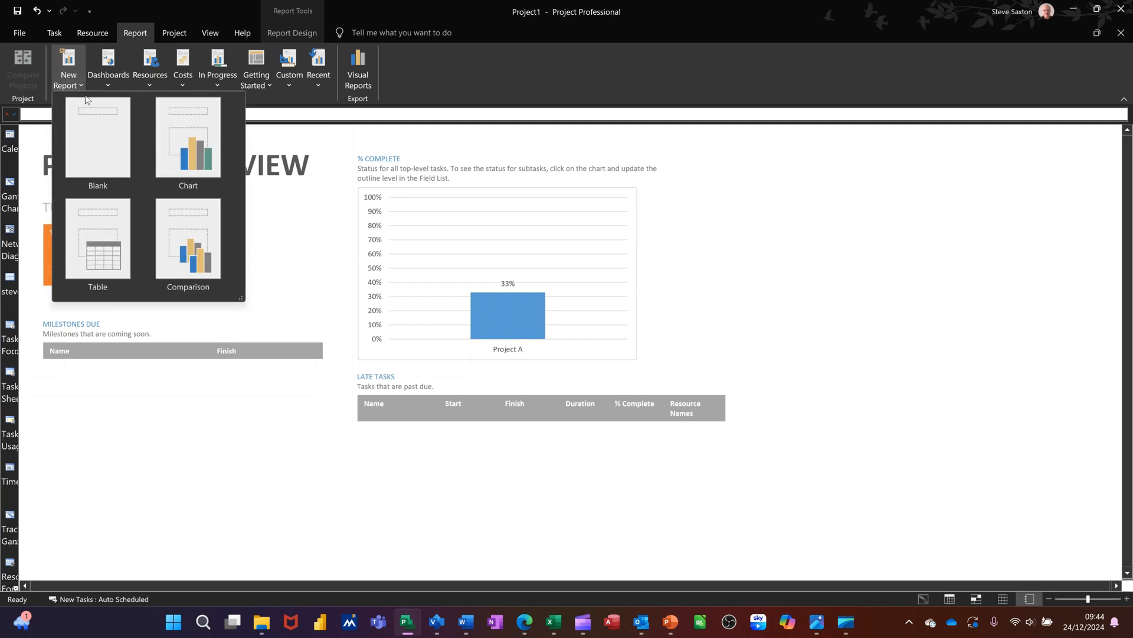
left_click(179, 146)
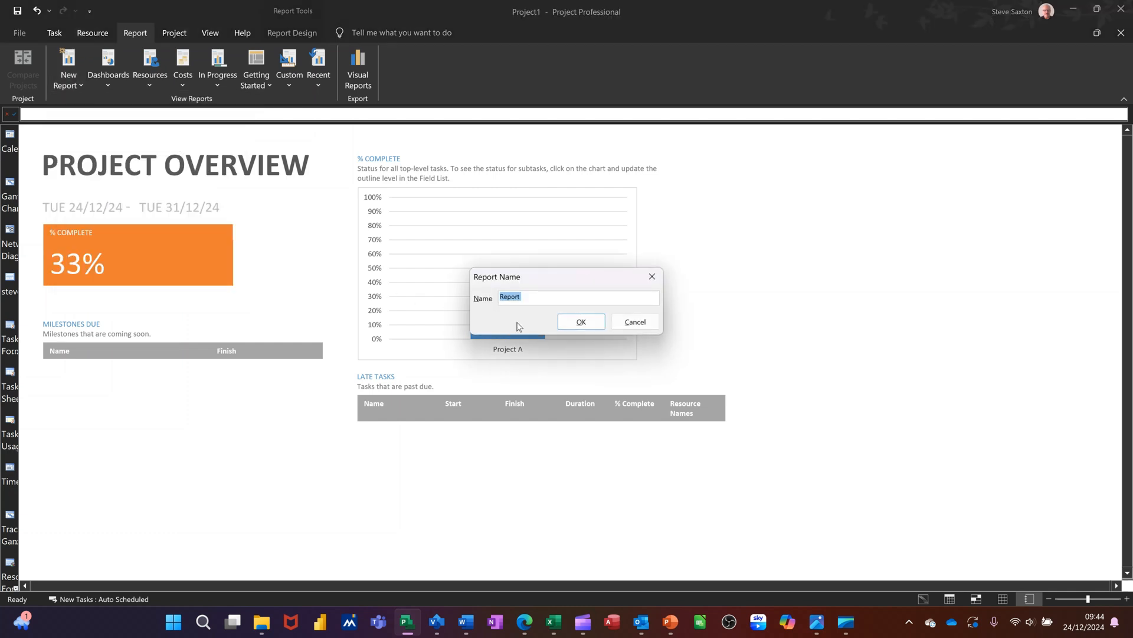
type("Steve")
left_click(581, 321)
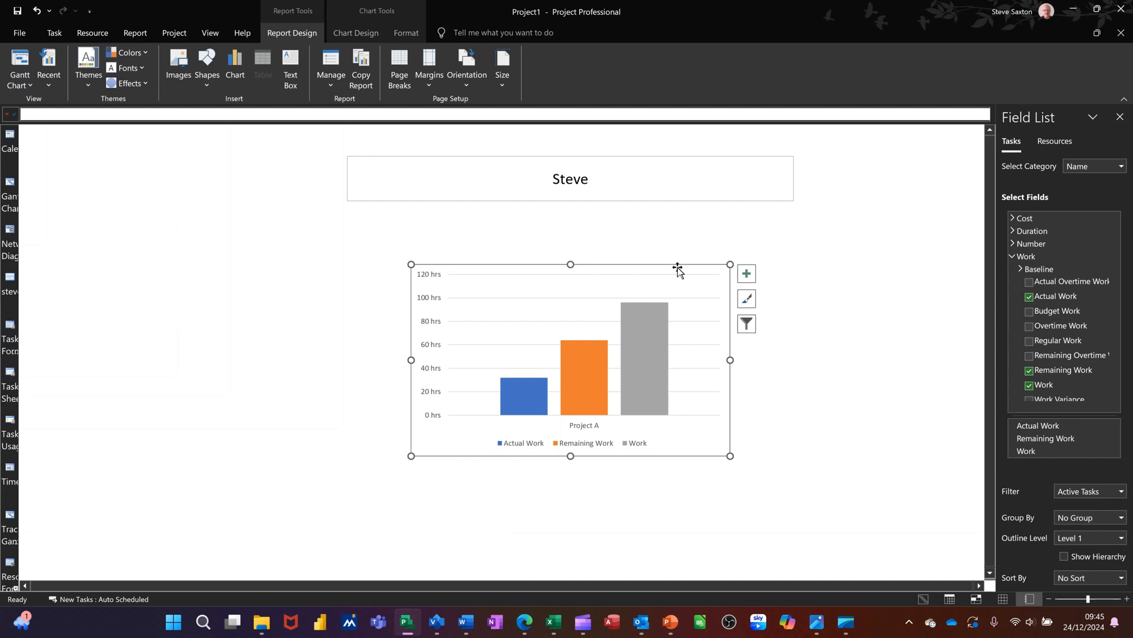
Move the chart to the left side of the report below the title and replace its Work field with Baseline Work
left_click_drag(677, 267, 378, 247)
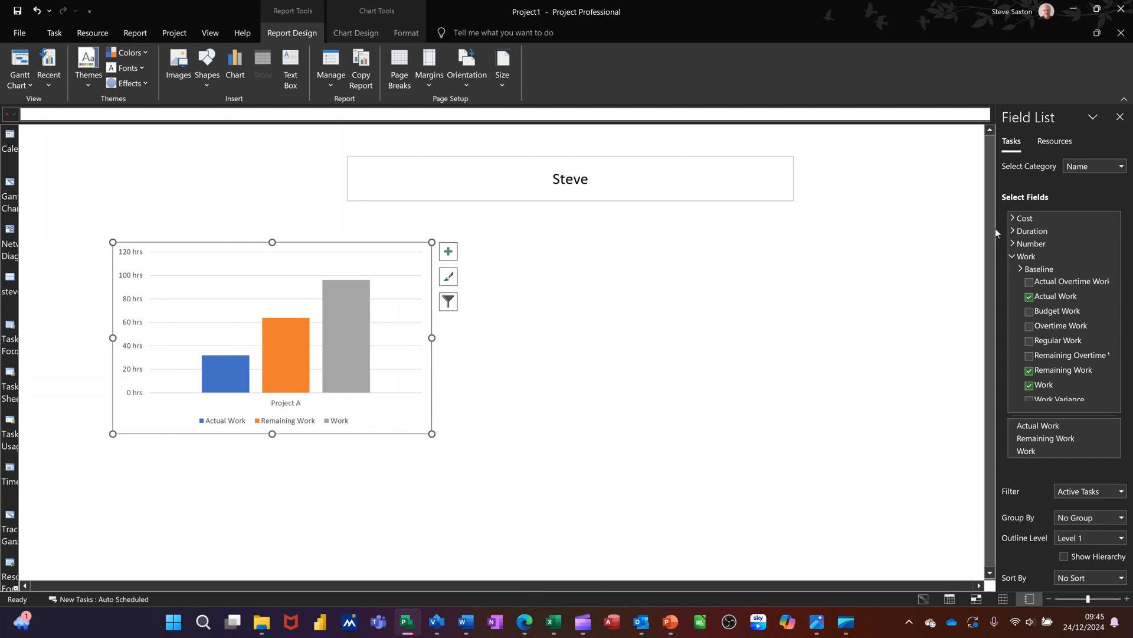
left_click_drag(996, 236, 915, 242)
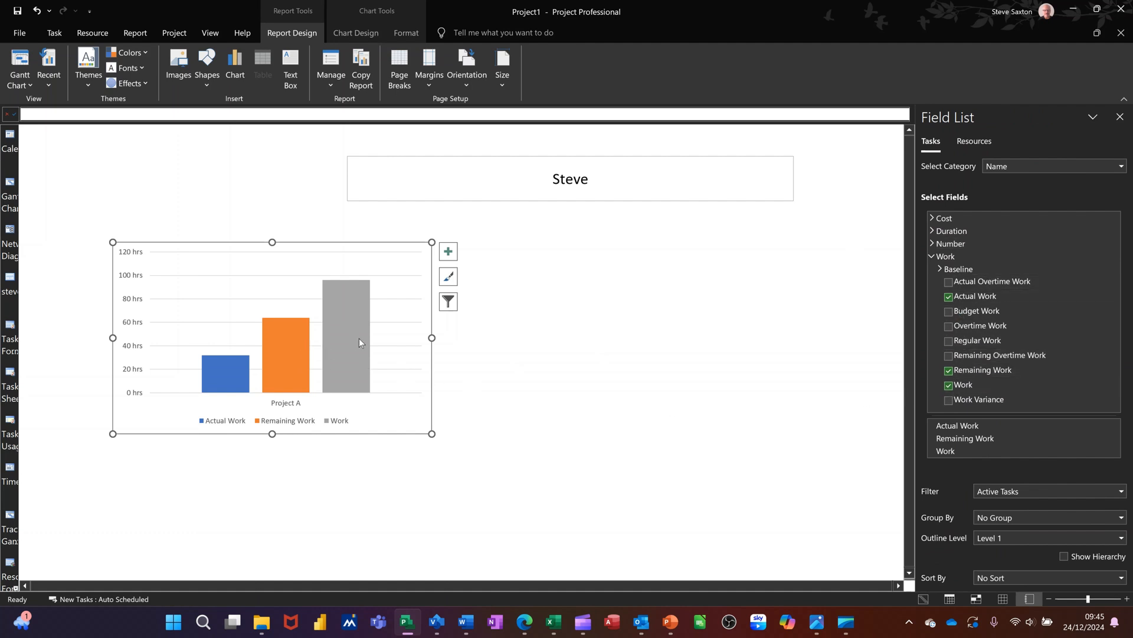
left_click(943, 451)
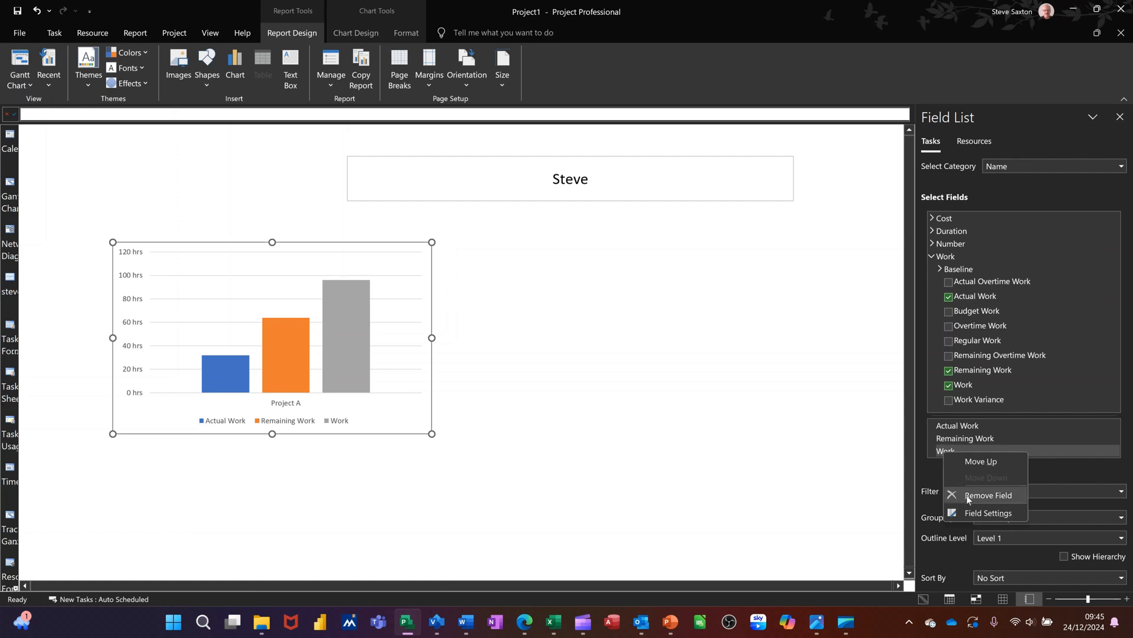
left_click(966, 495)
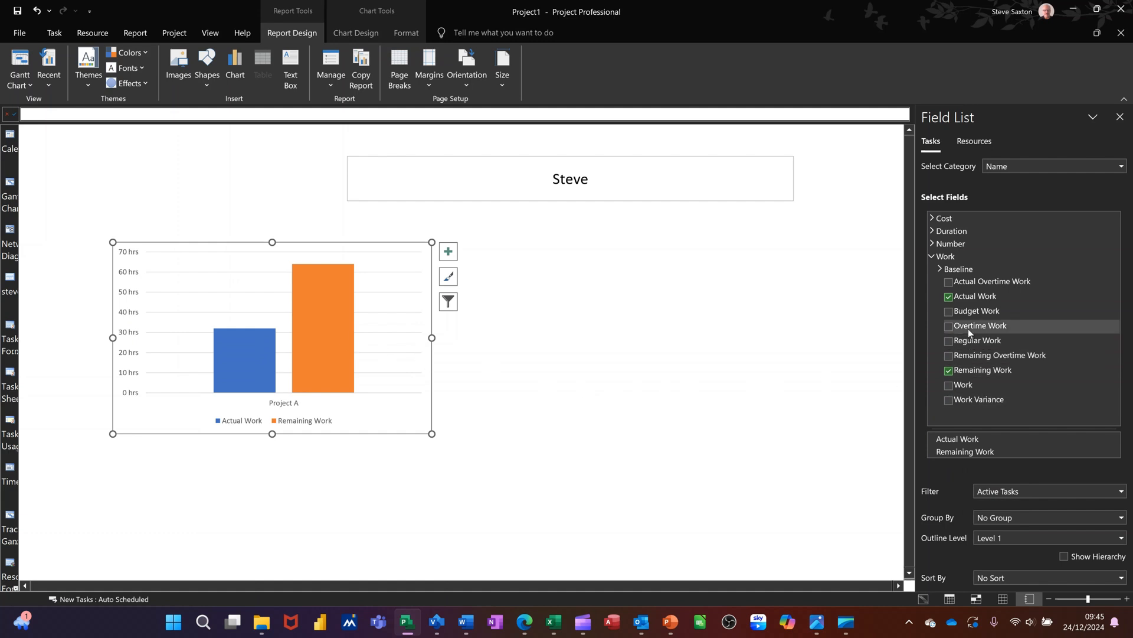
left_click(939, 268)
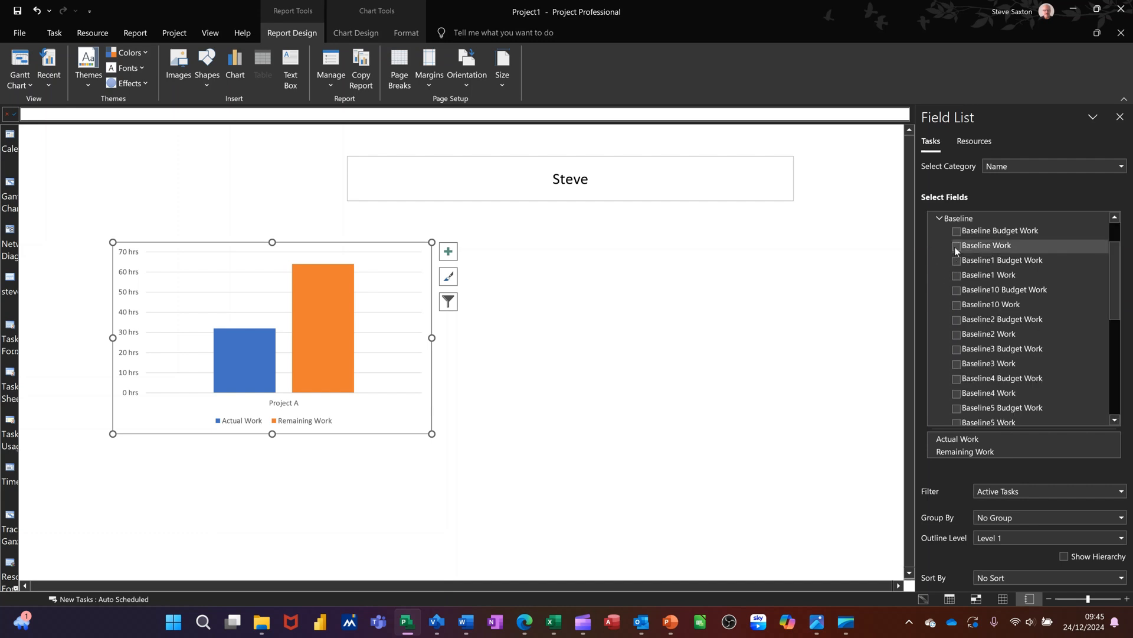
left_click(955, 246)
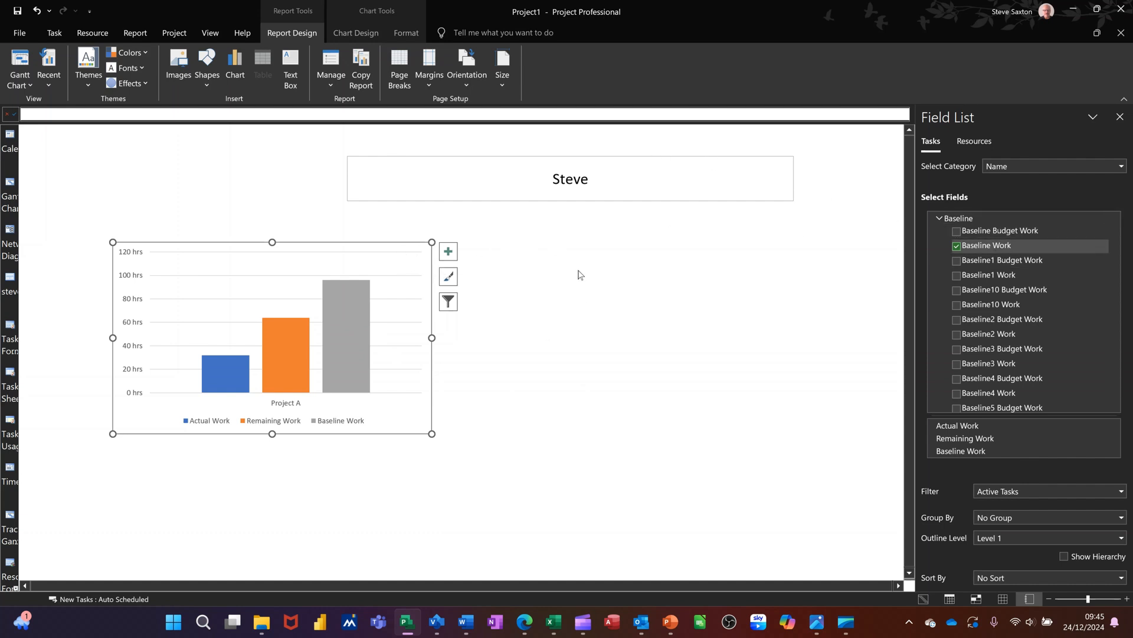
Insert a second Clustered Column chart and place it beside the first chart, on its right
left_click(496, 251)
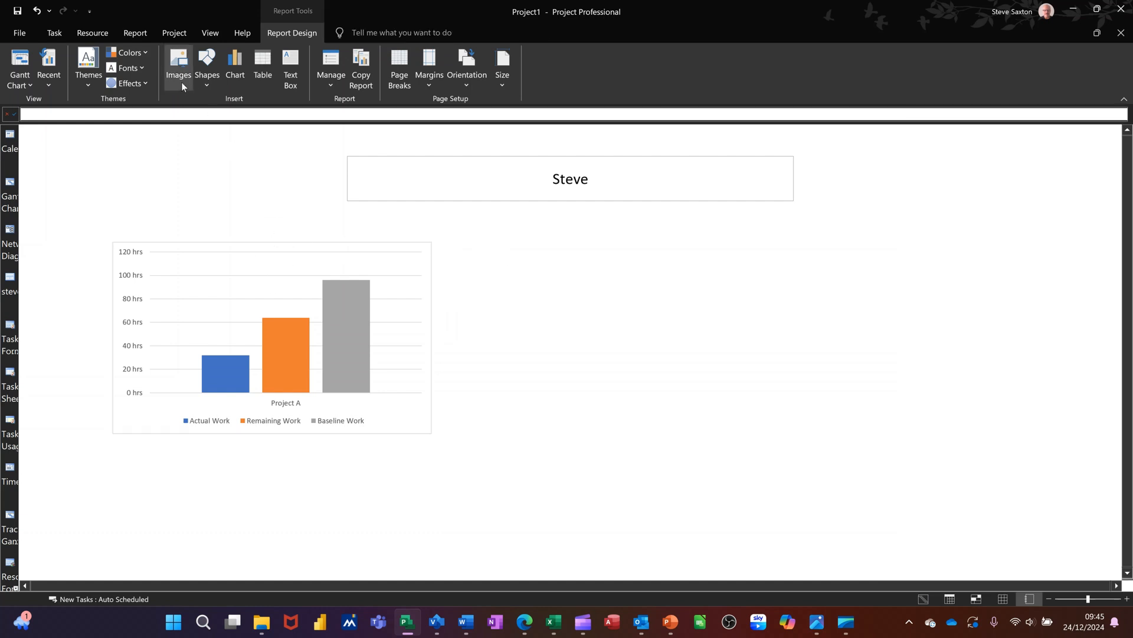
left_click(232, 62)
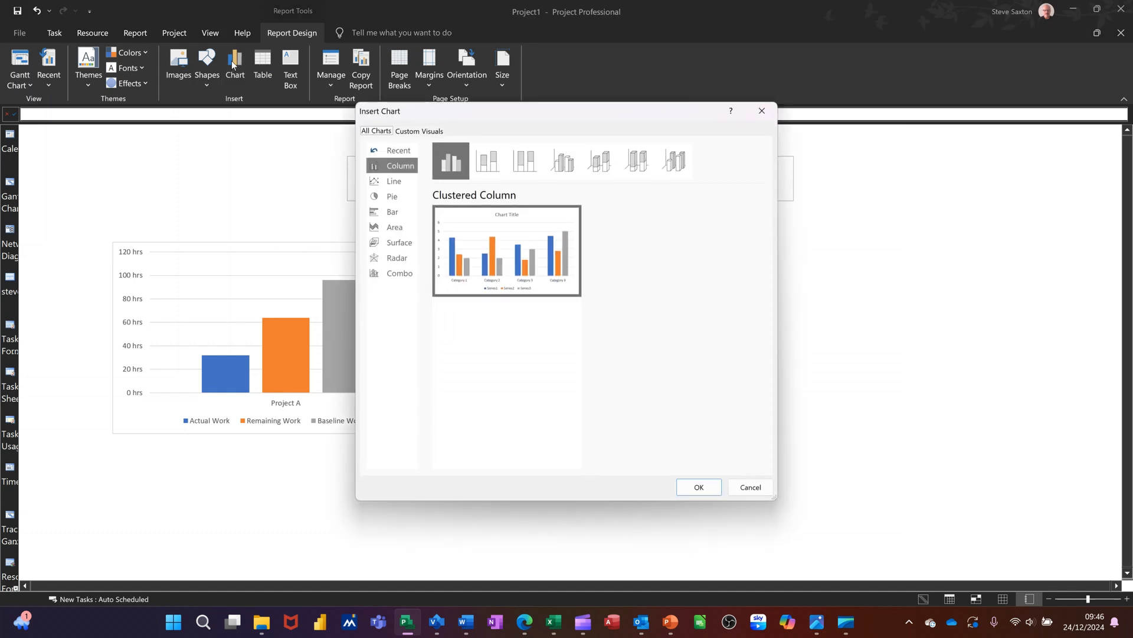
double_click(495, 253)
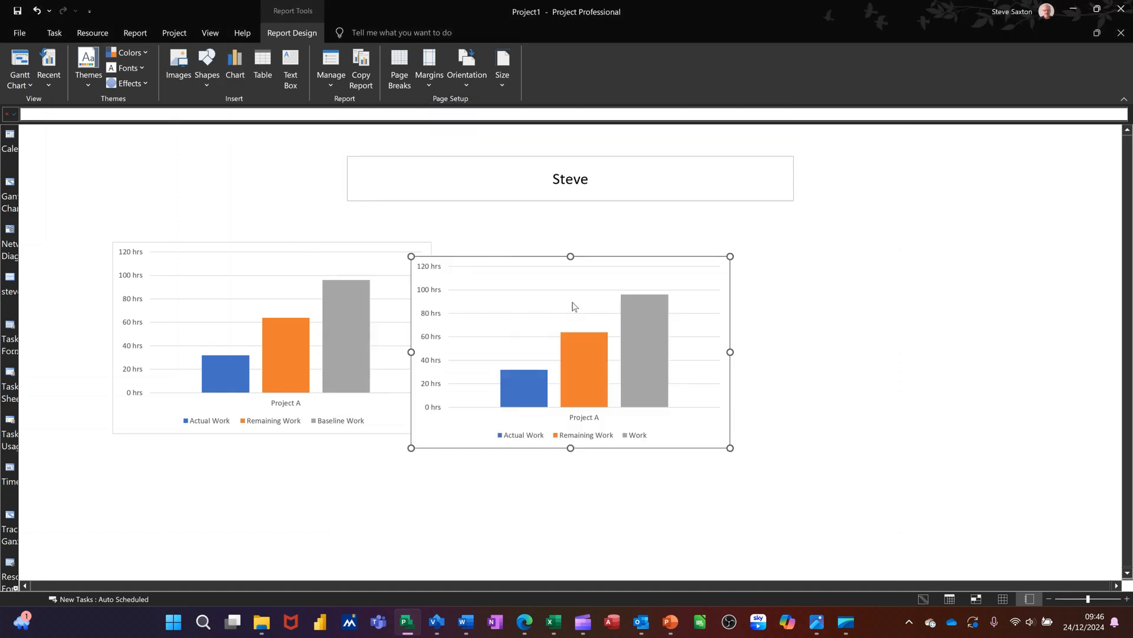
left_click_drag(702, 257, 731, 246)
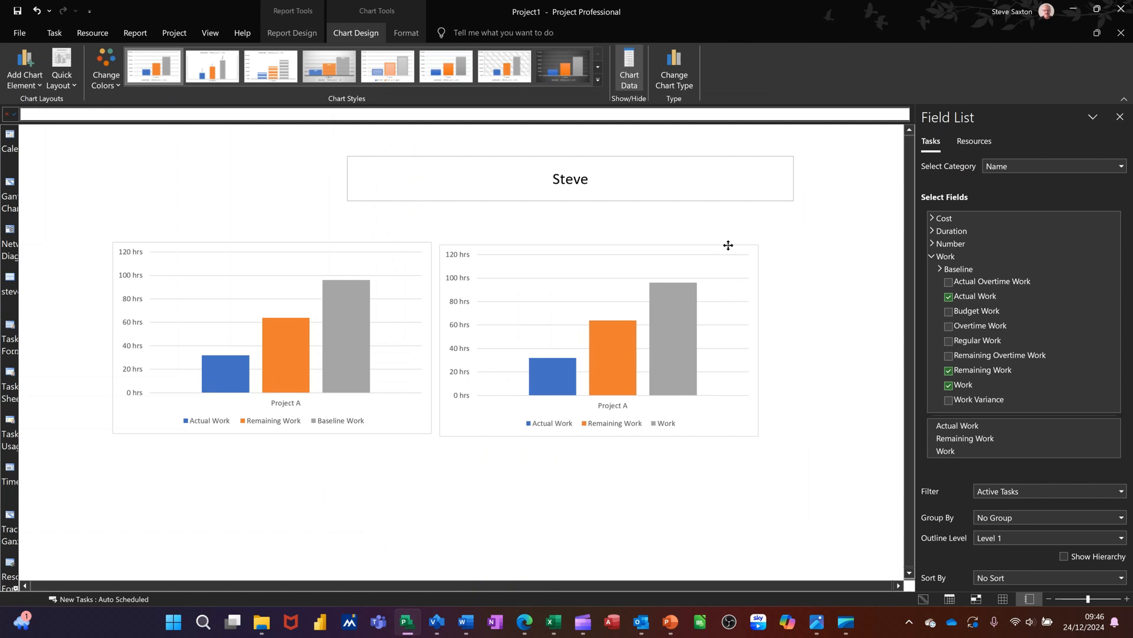
Base the second chart on resource data and replace its Work field with Baseline Work
left_click(975, 145)
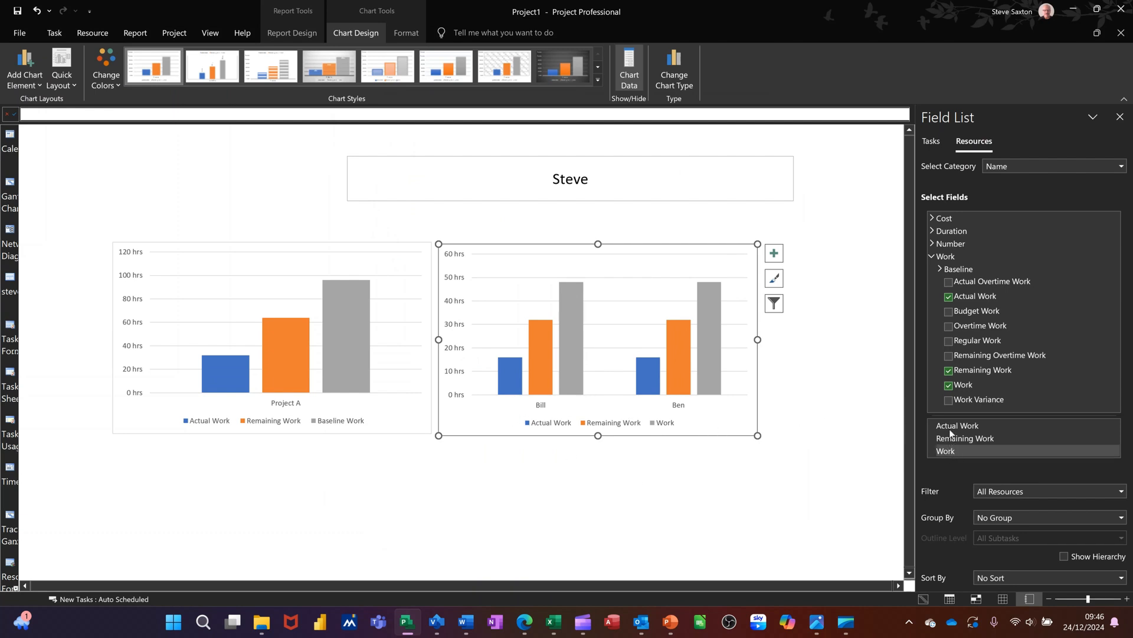
left_click(948, 386)
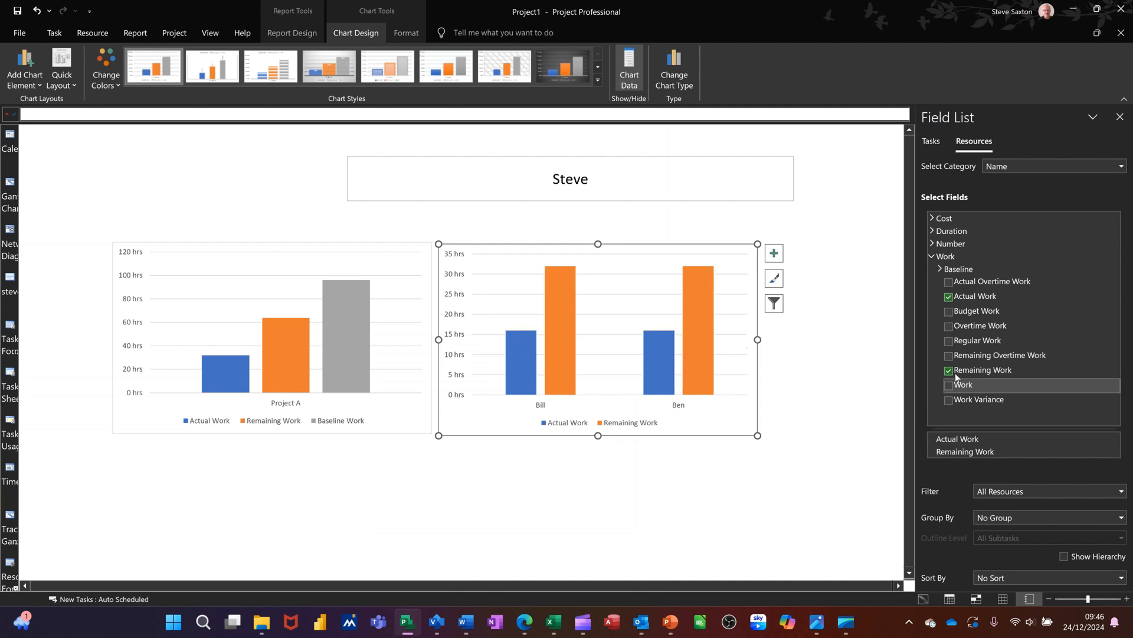
left_click(937, 269)
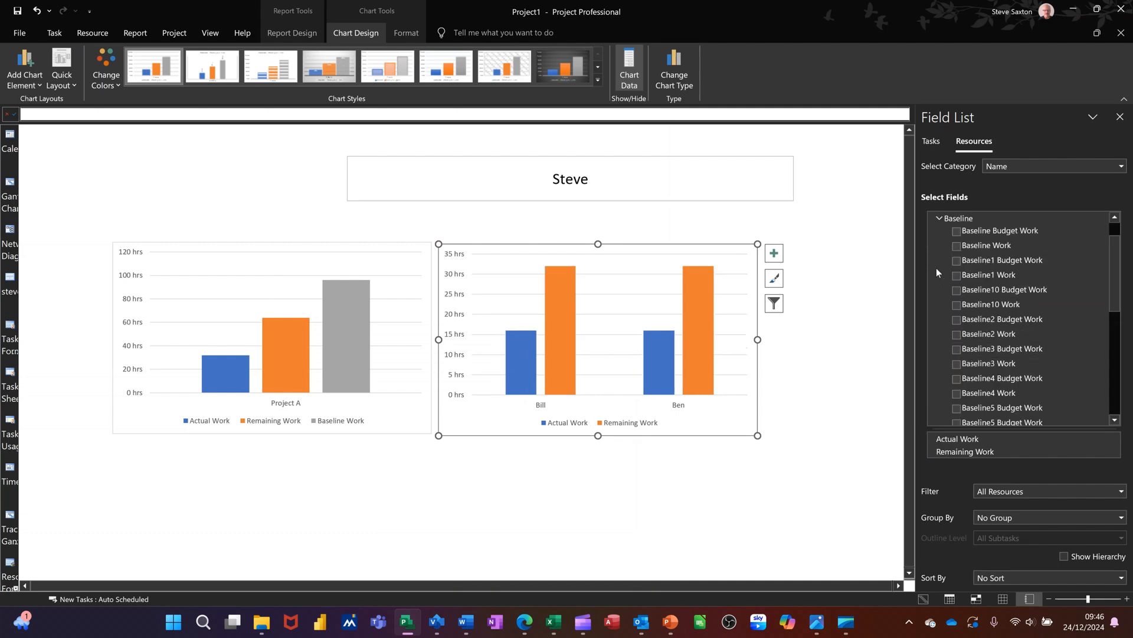
left_click(955, 246)
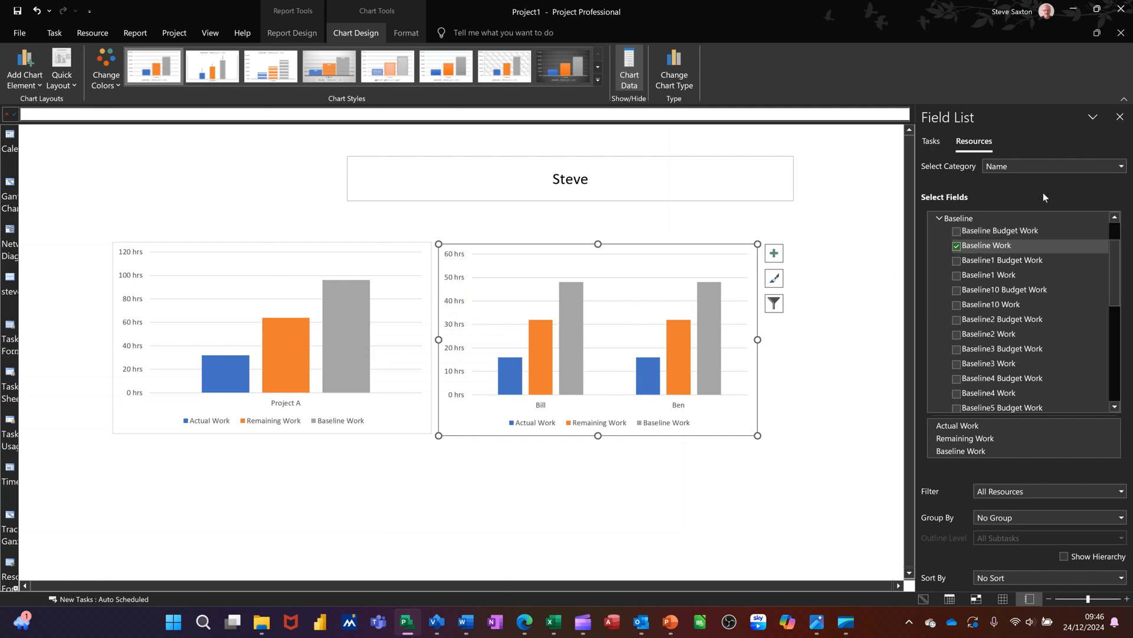
left_click(934, 142)
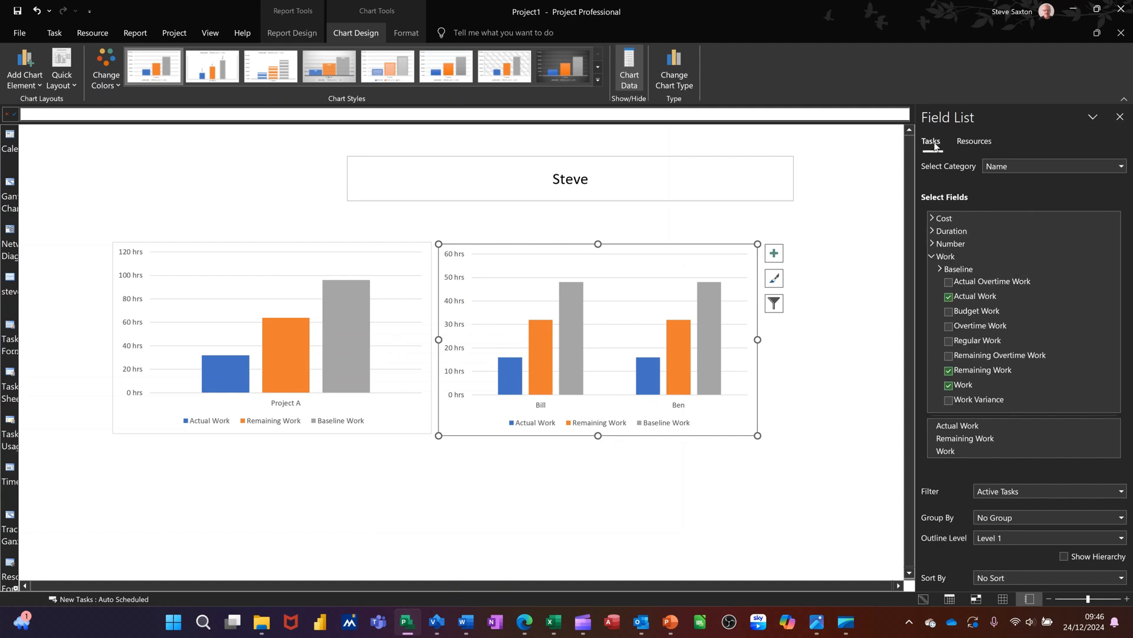
left_click(972, 141)
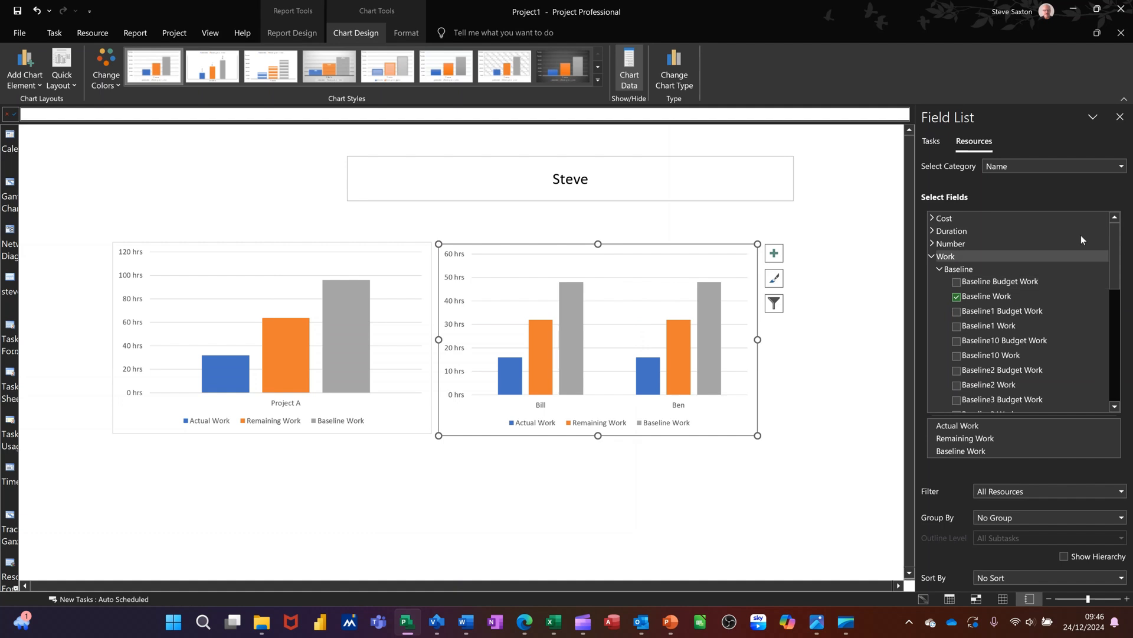
Set the resource chart's category to Time and its timescale units to Weeks
left_click(1123, 170)
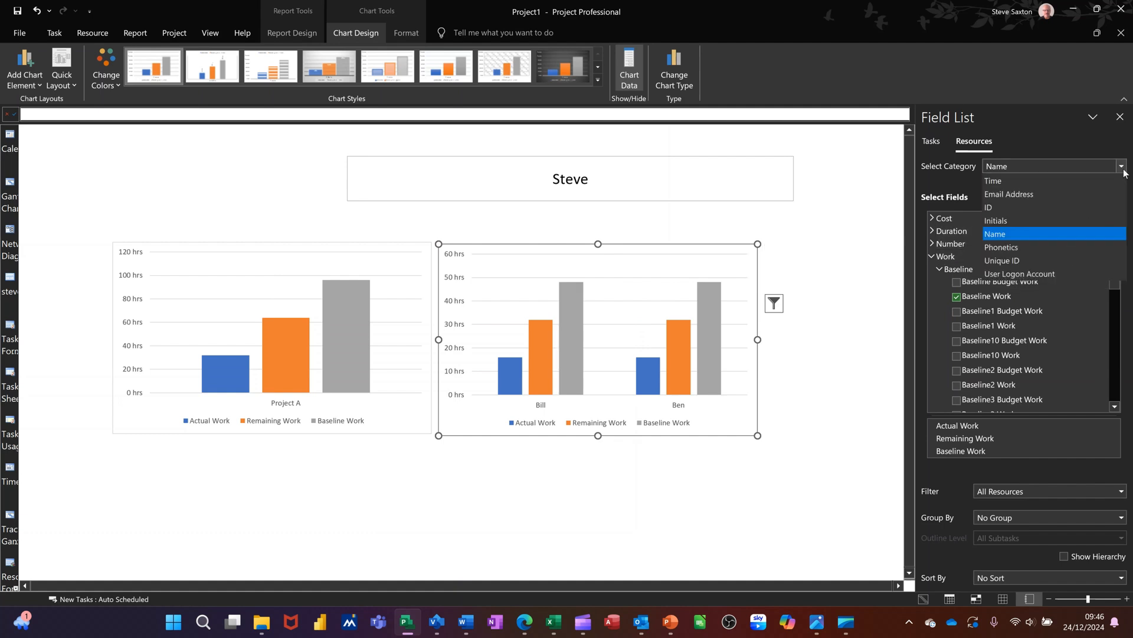
left_click(1071, 180)
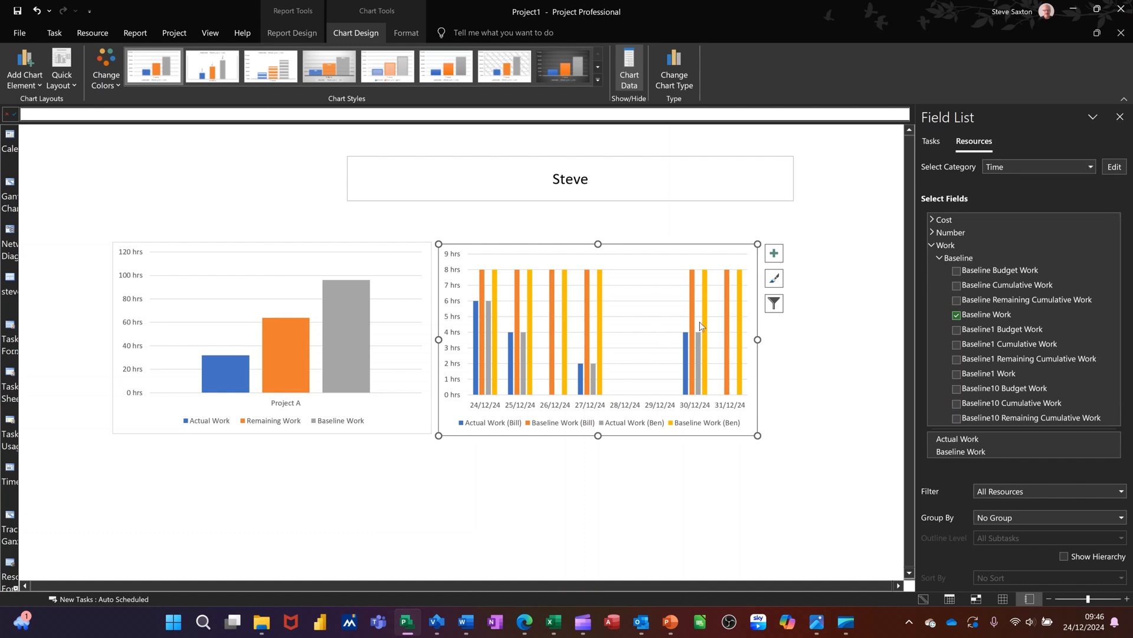
left_click(1114, 168)
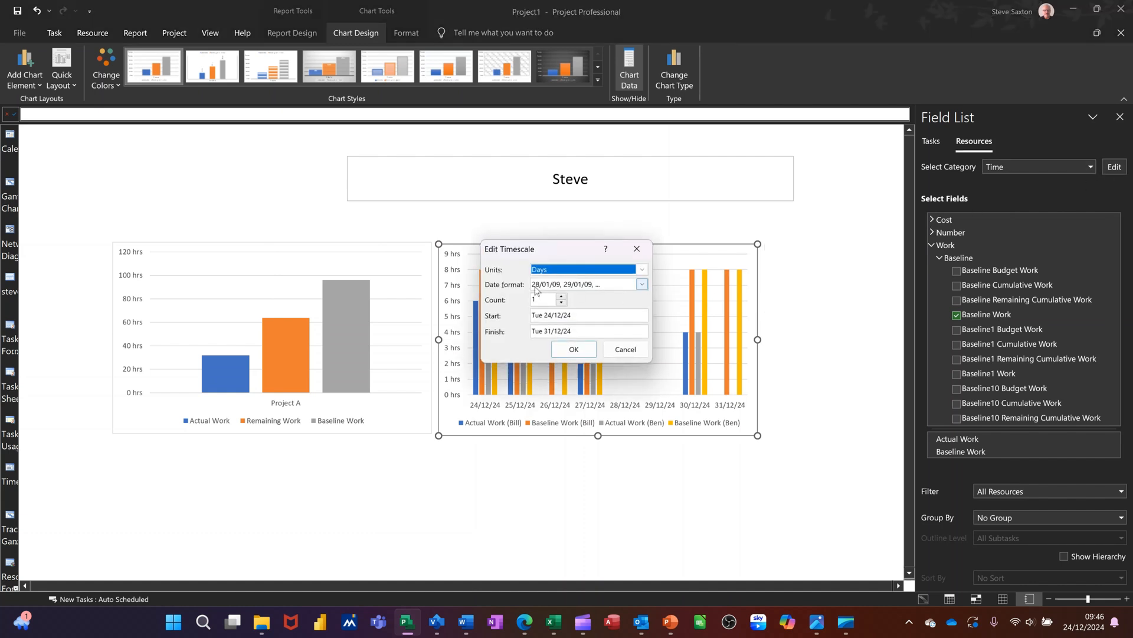
left_click(641, 270)
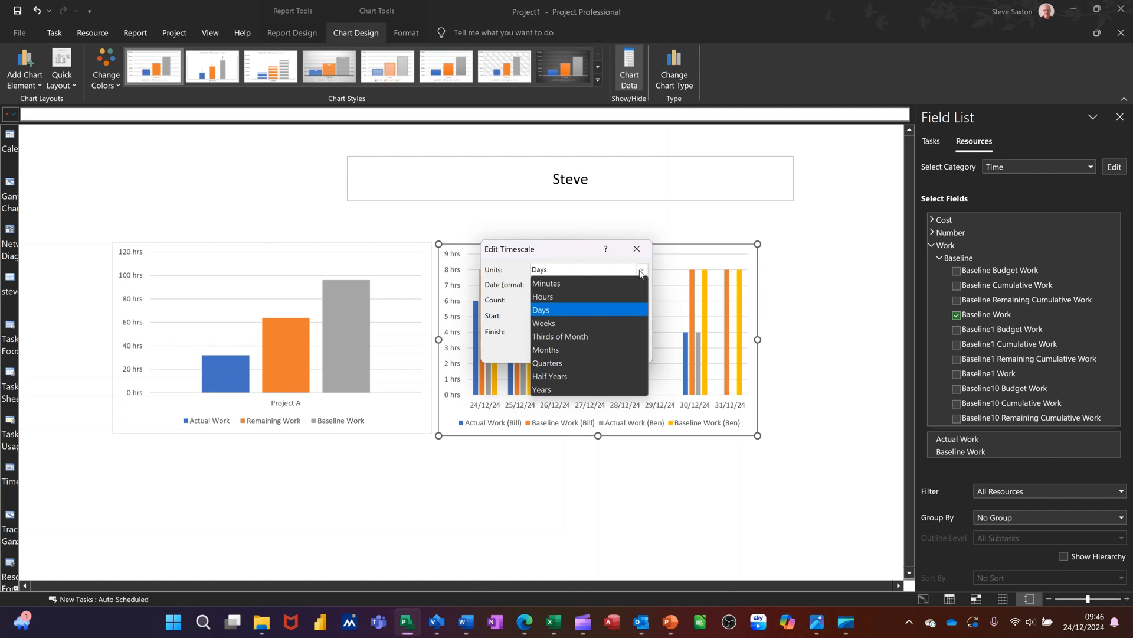
left_click(590, 322)
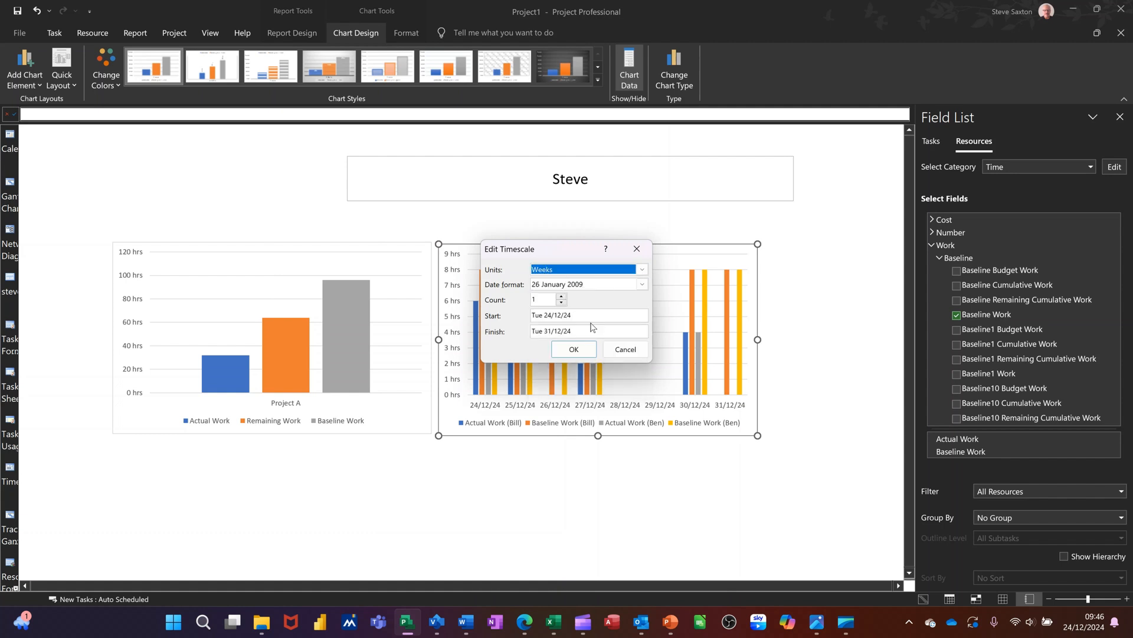
left_click(572, 350)
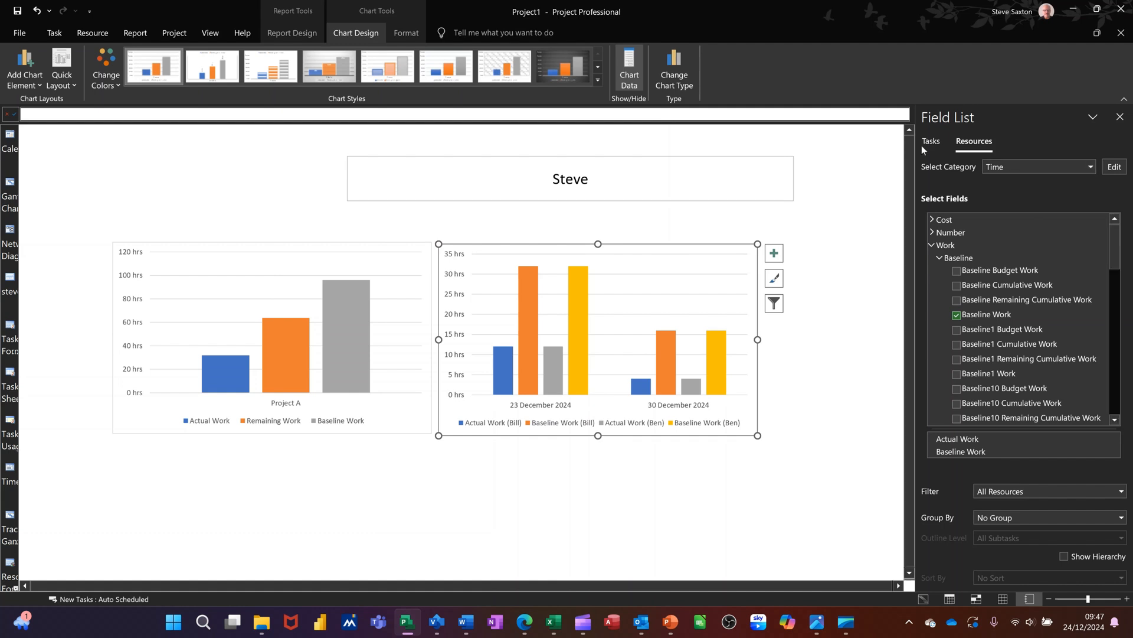
Try Time as the category for the first chart's task data
left_click(410, 249)
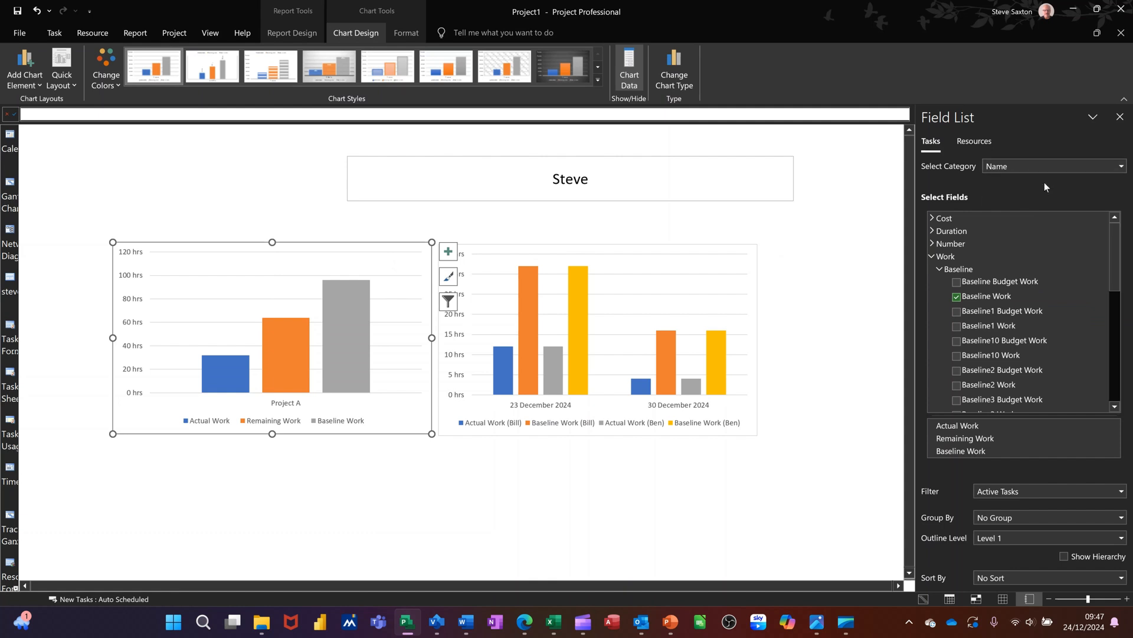
left_click(1121, 166)
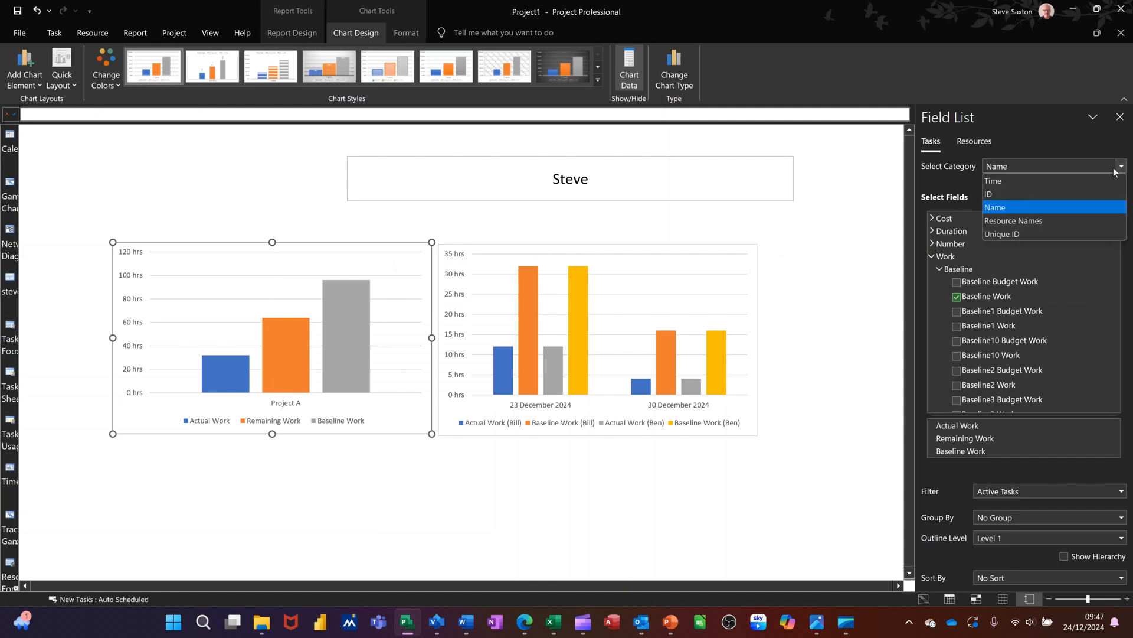
left_click(1071, 181)
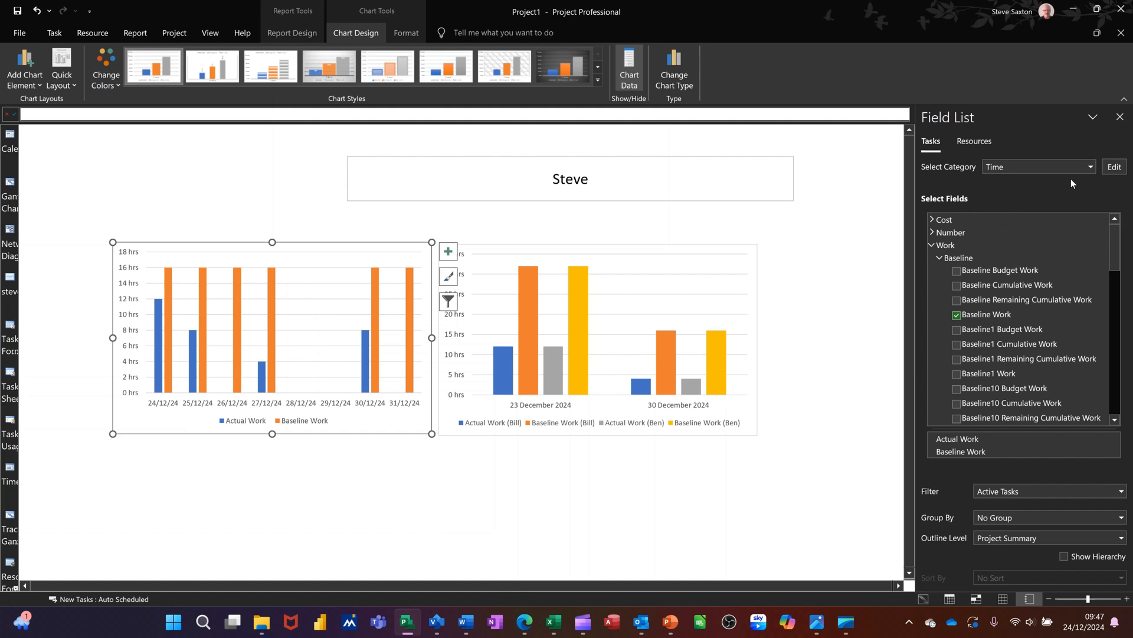
Set the task chart's category to Name and look through the task filters available for it
left_click(1092, 167)
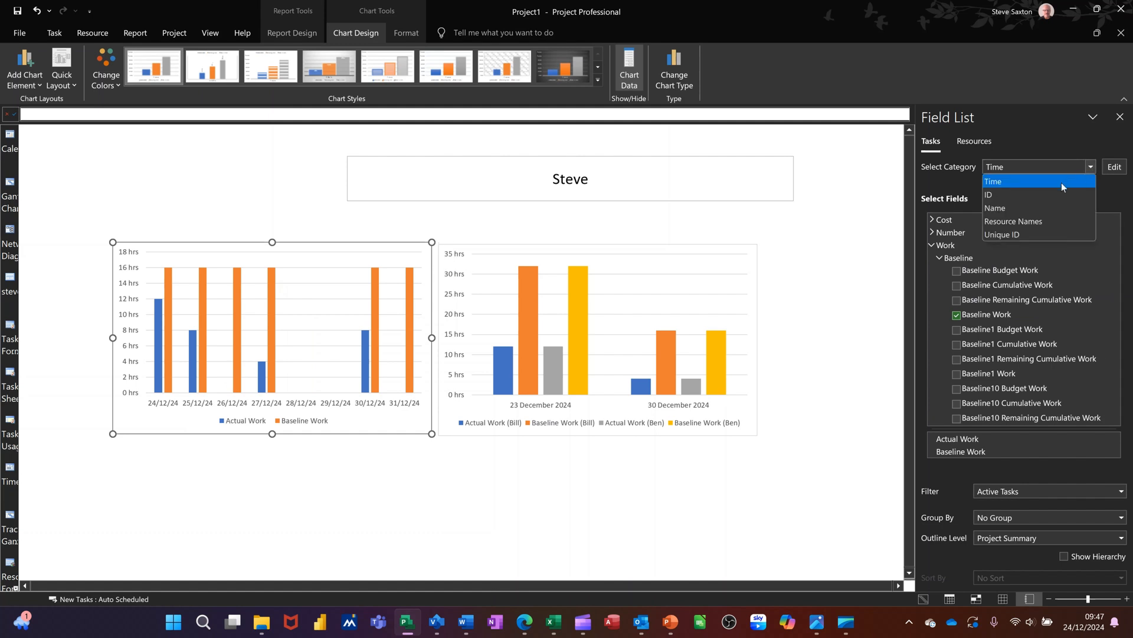
key("Escape")
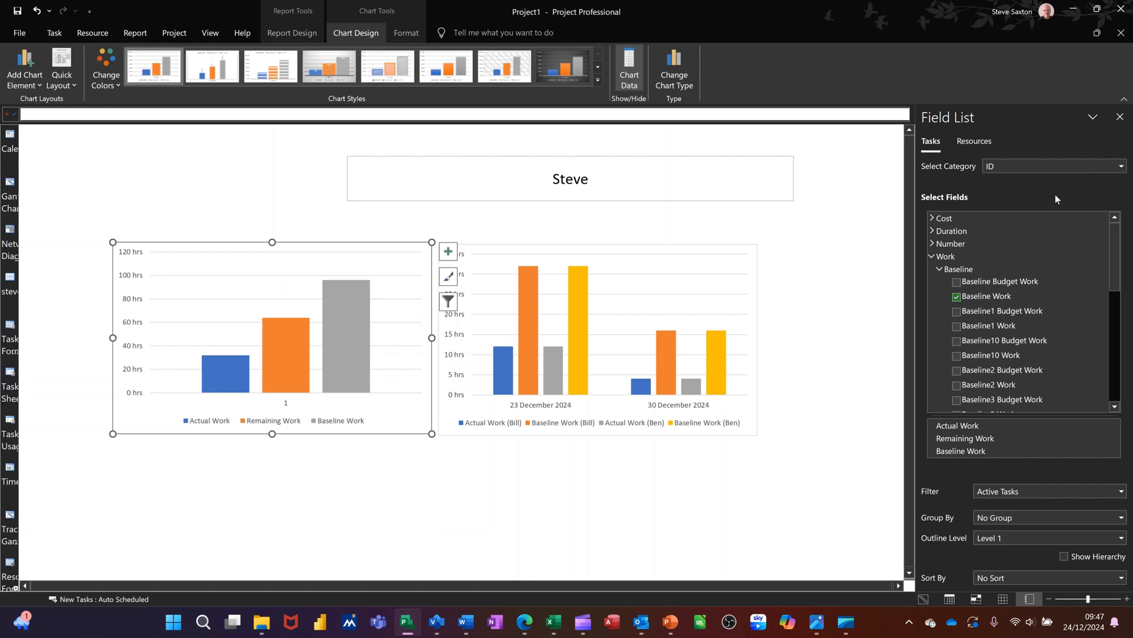
left_click(1122, 167)
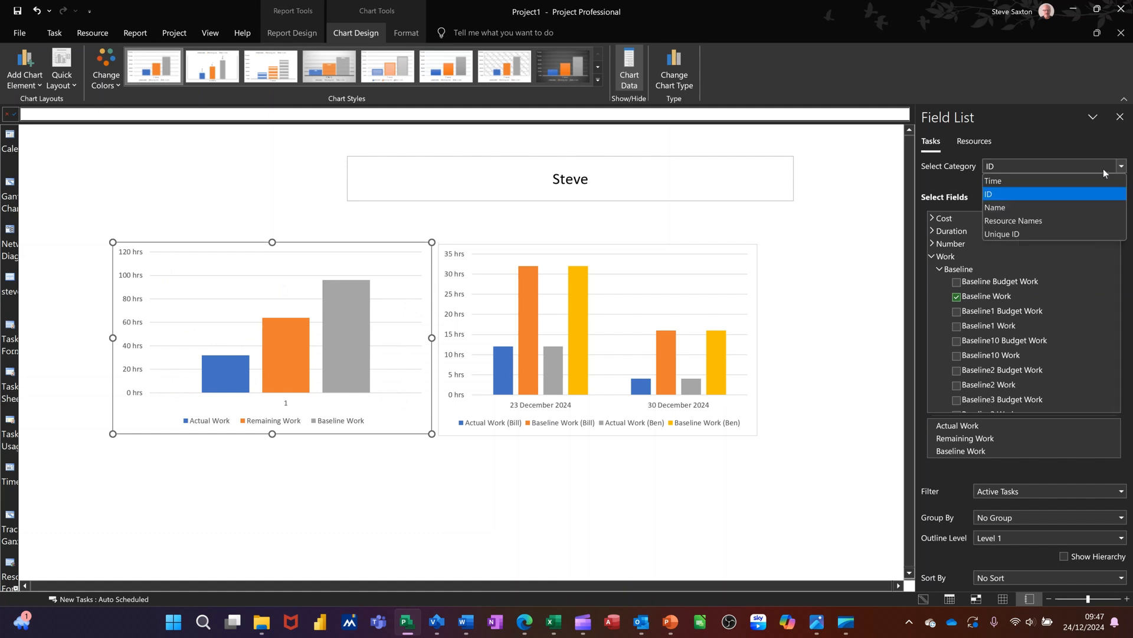
left_click(1043, 208)
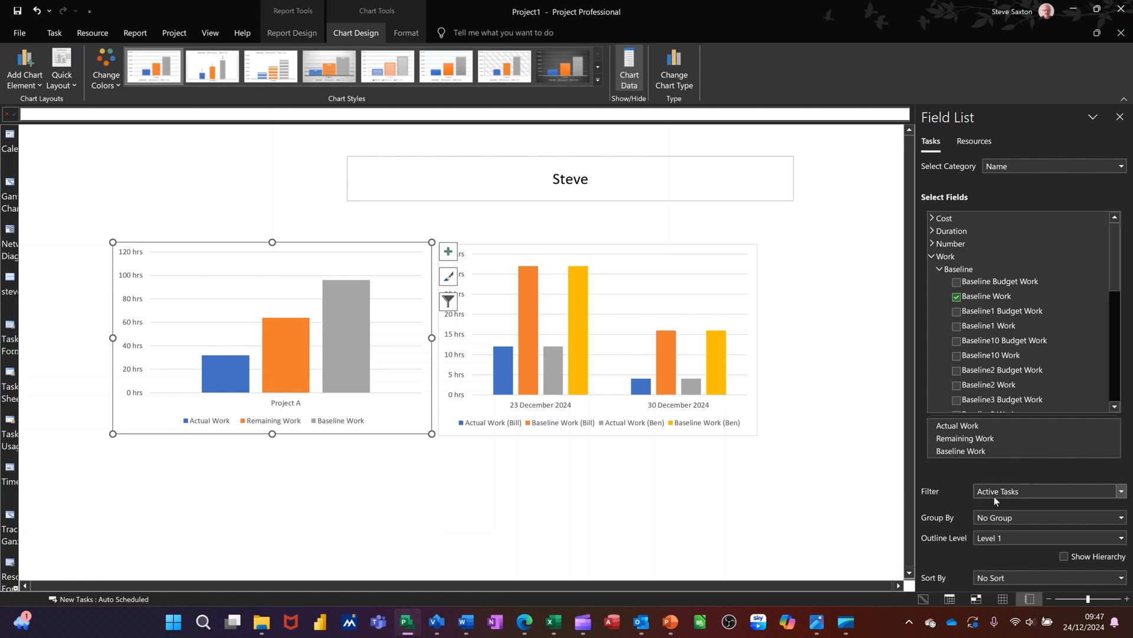
left_click(1121, 492)
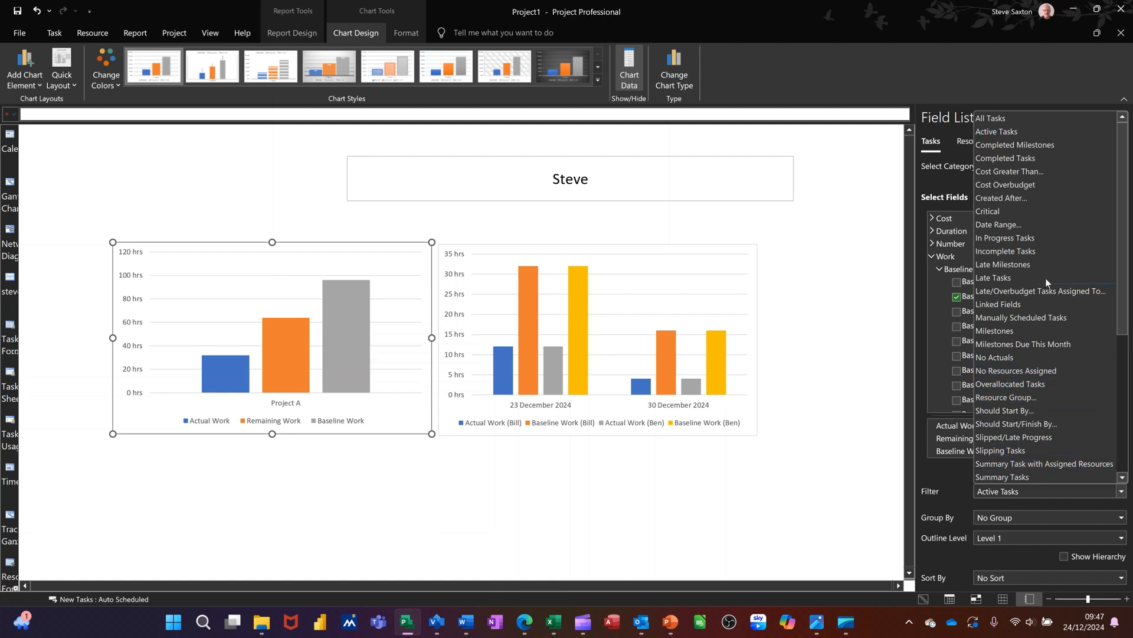
left_click(1013, 211)
left_click(731, 248)
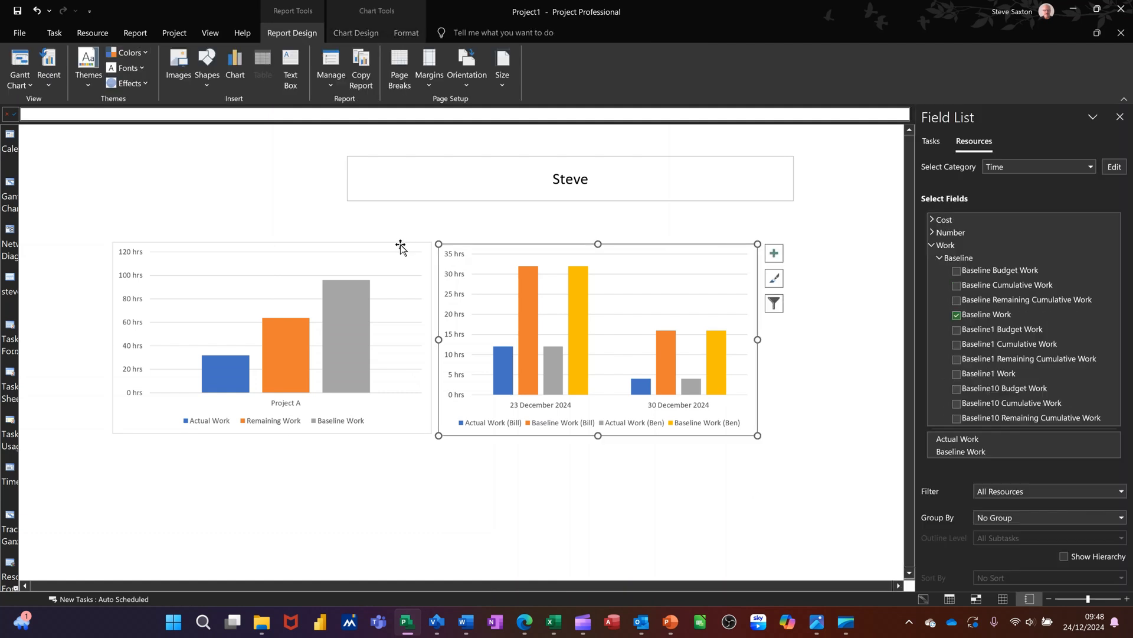
left_click(400, 248)
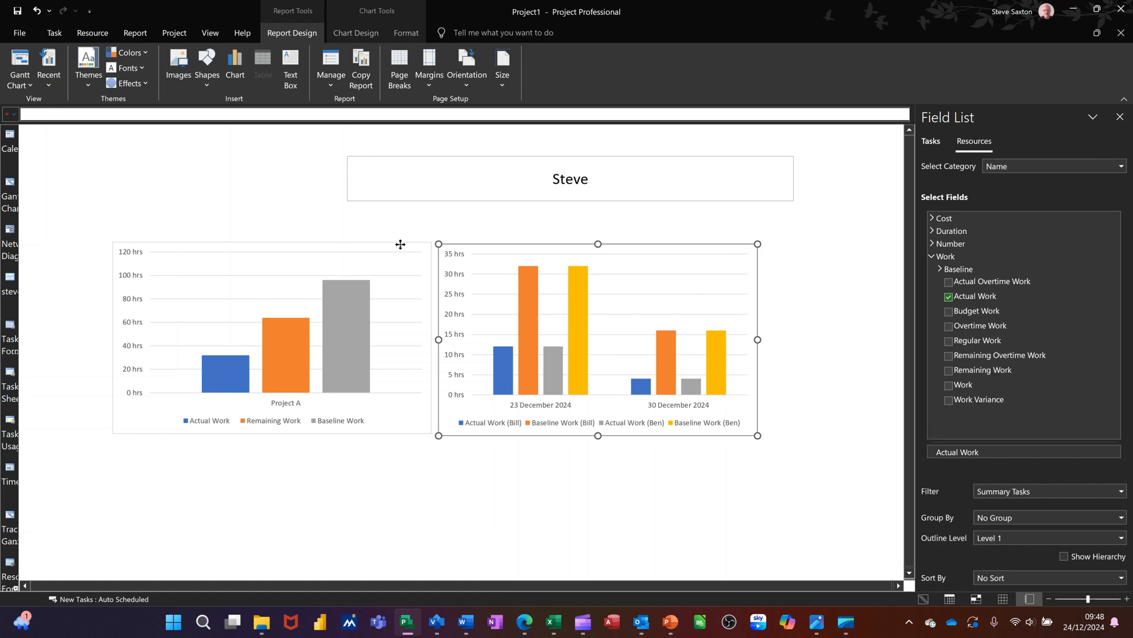
left_click(745, 248)
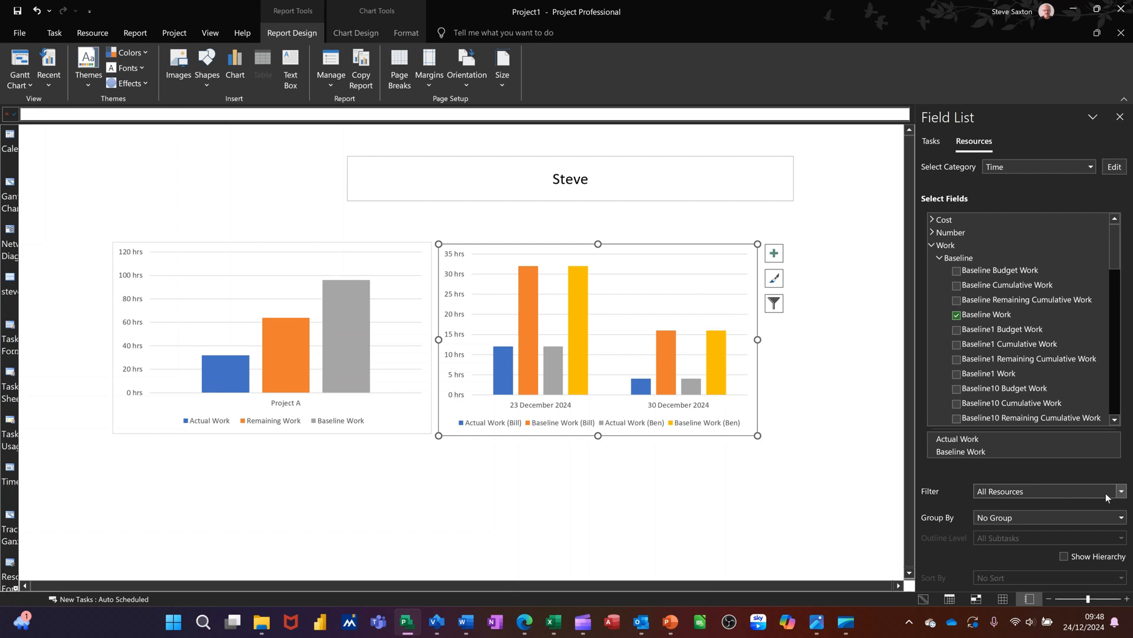
left_click(1121, 494)
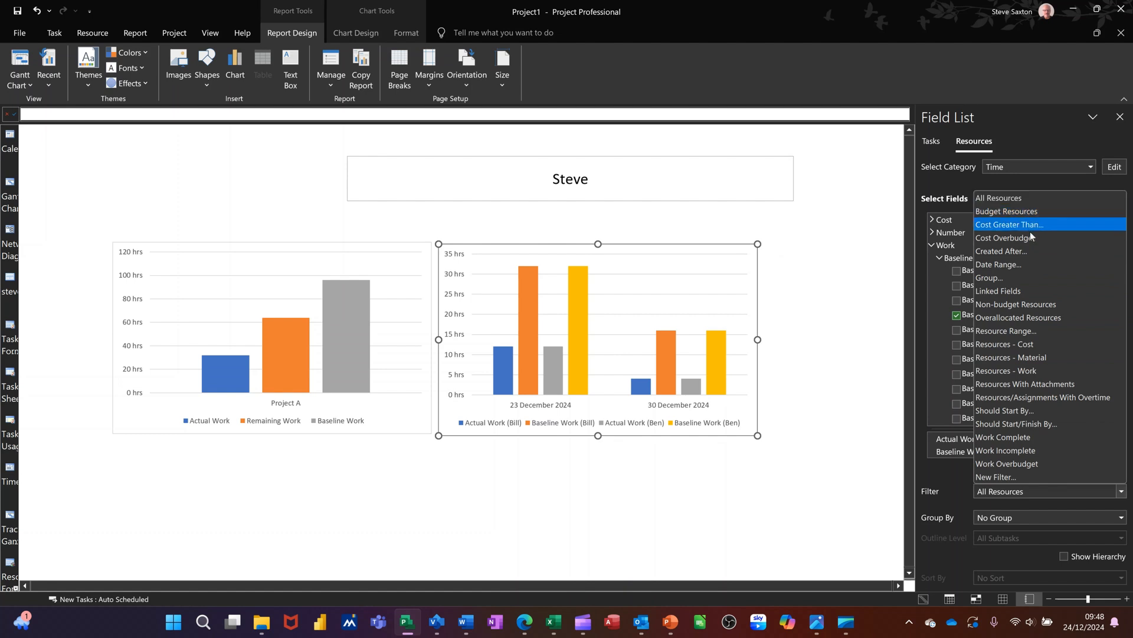
left_click(1007, 278)
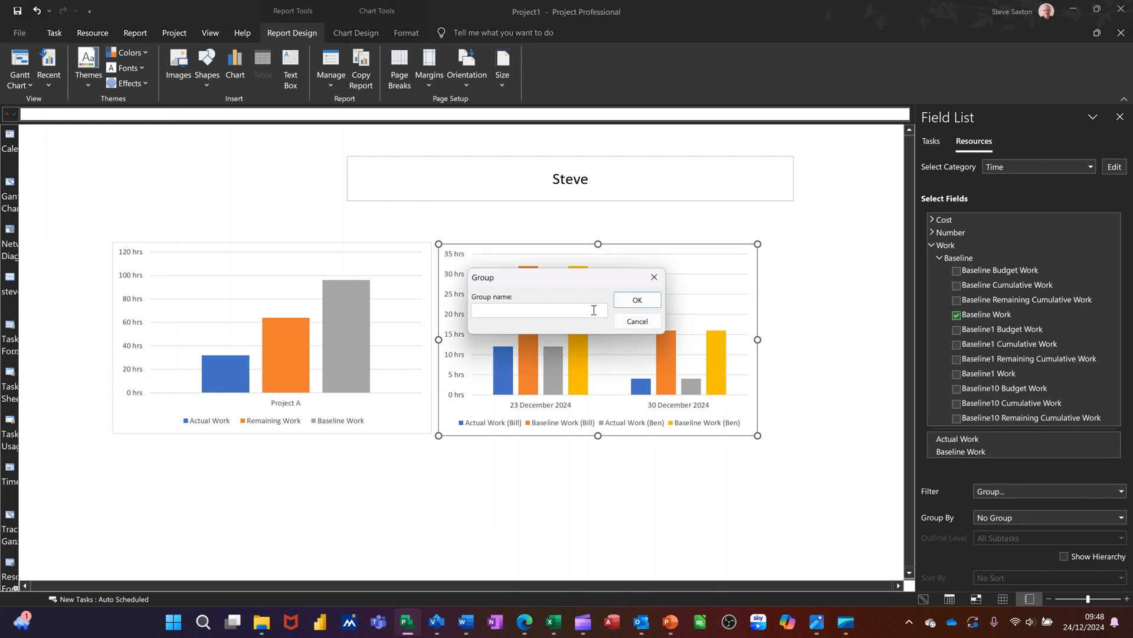
left_click(637, 322)
left_click(956, 315)
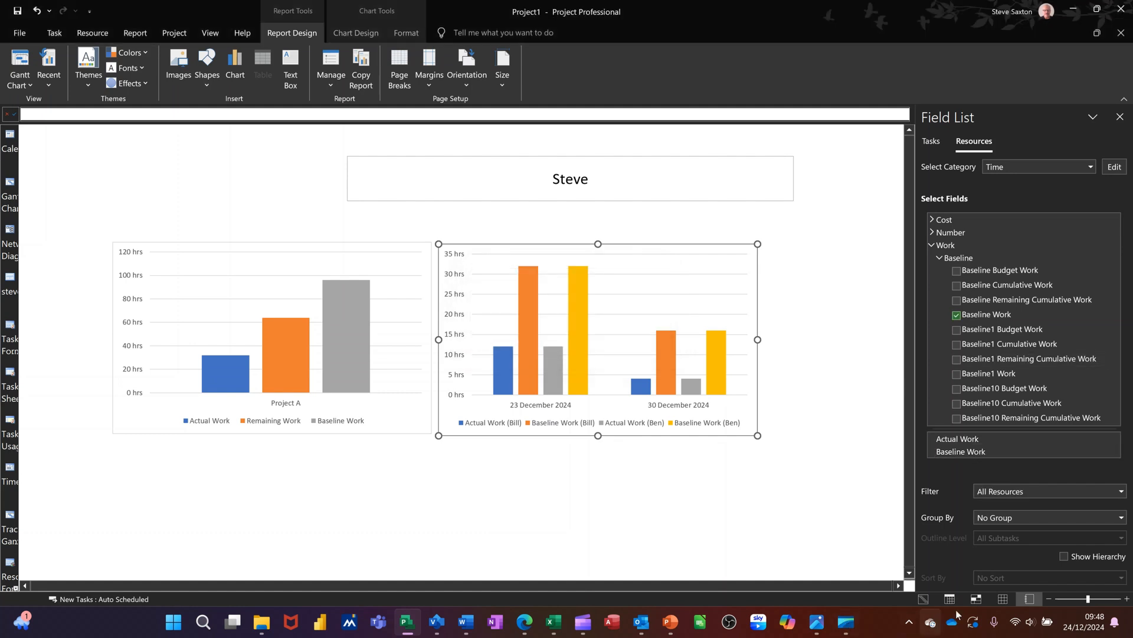
In the Resource Sheet, assign the first resource to the group Trainer and the second to Admin
left_click(1002, 599)
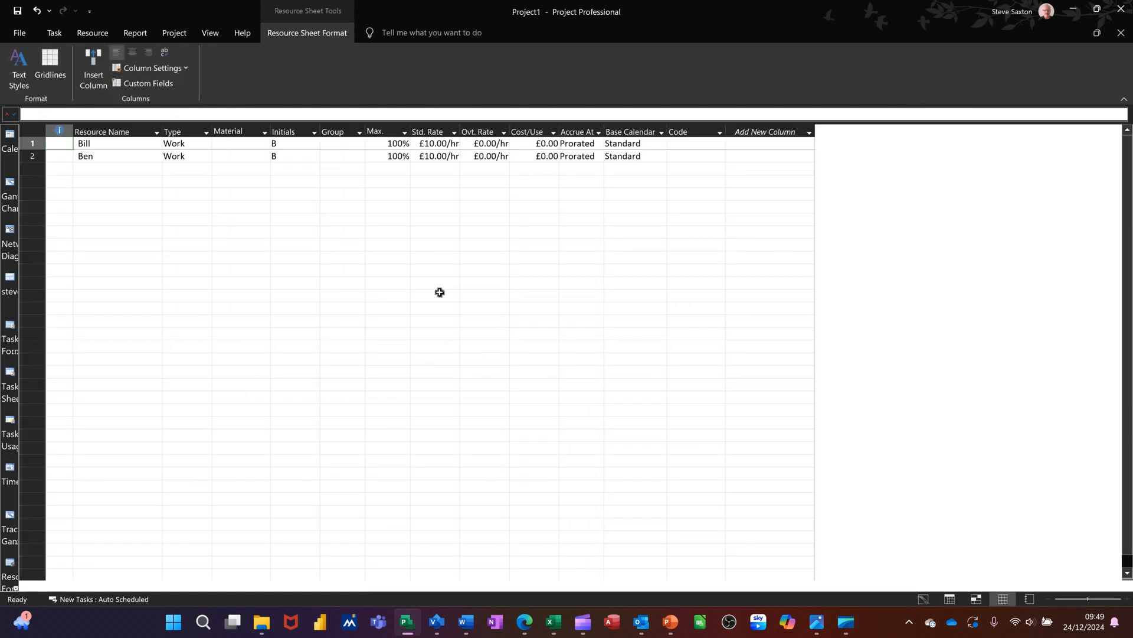
left_click(337, 144)
type("Trainer")
key("Return")
type("A")
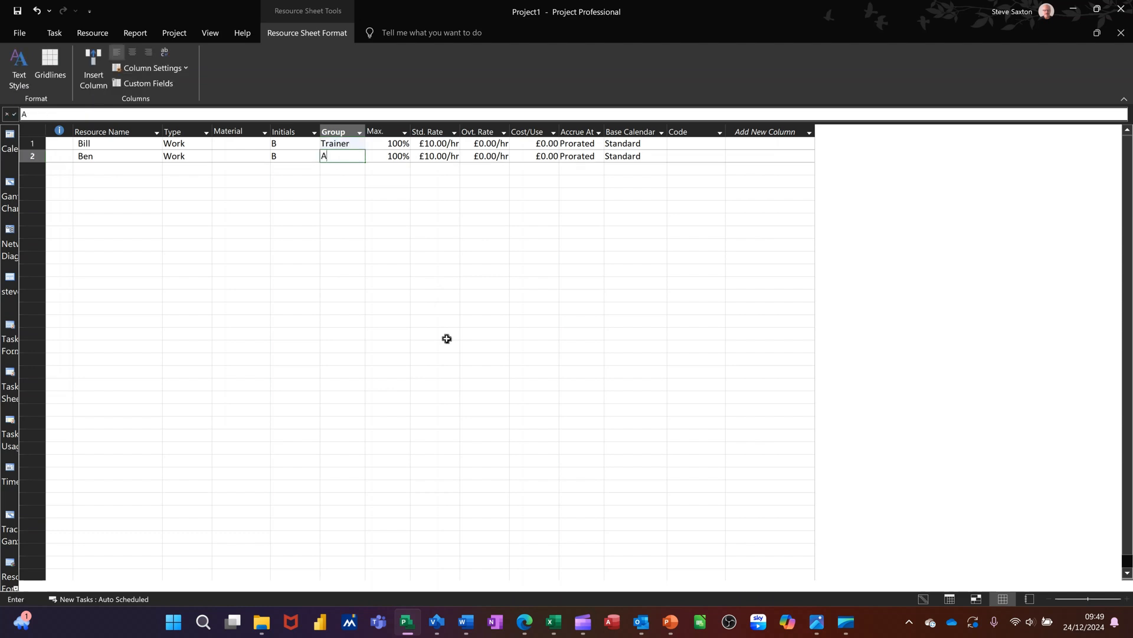
type("dmin")
key("Return")
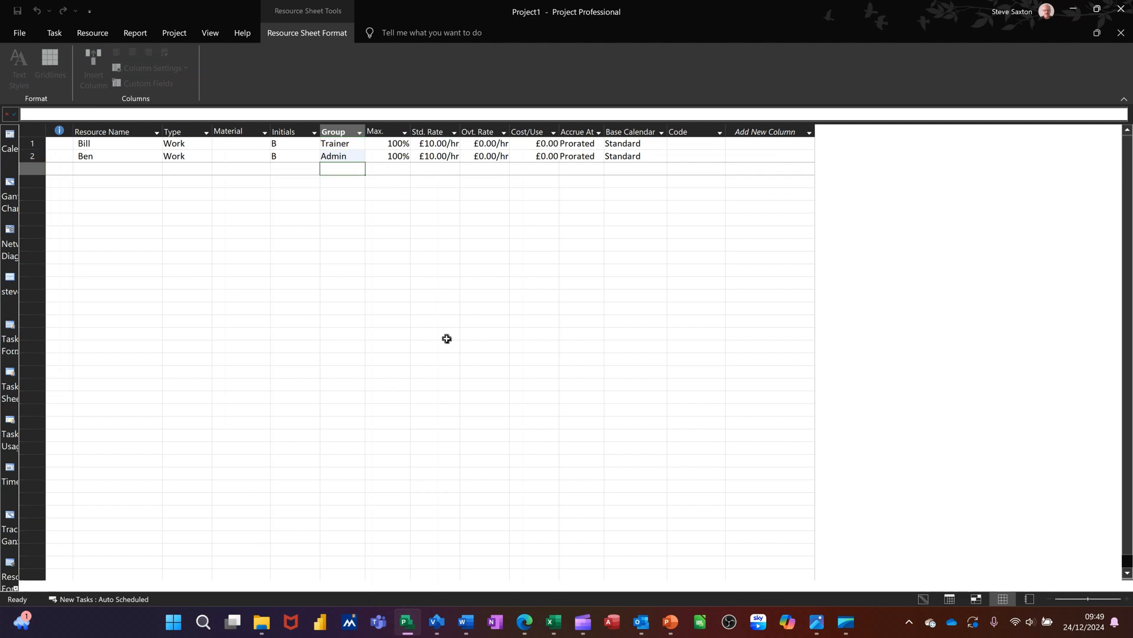
Reopen the recently used custom report that contains the two column charts
left_click(133, 31)
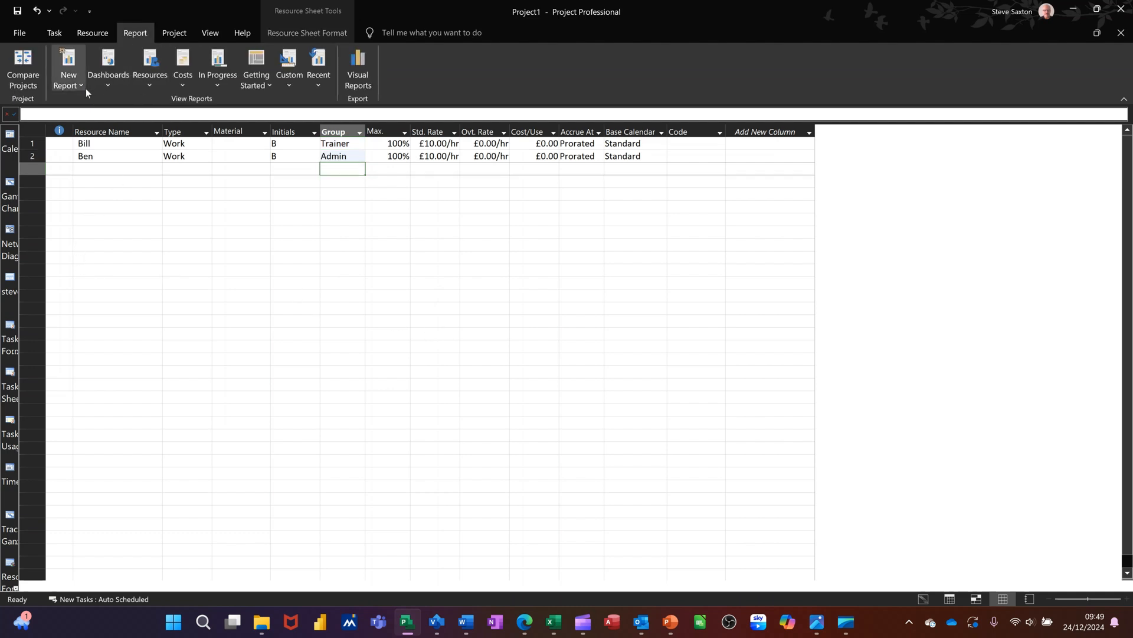
left_click(316, 85)
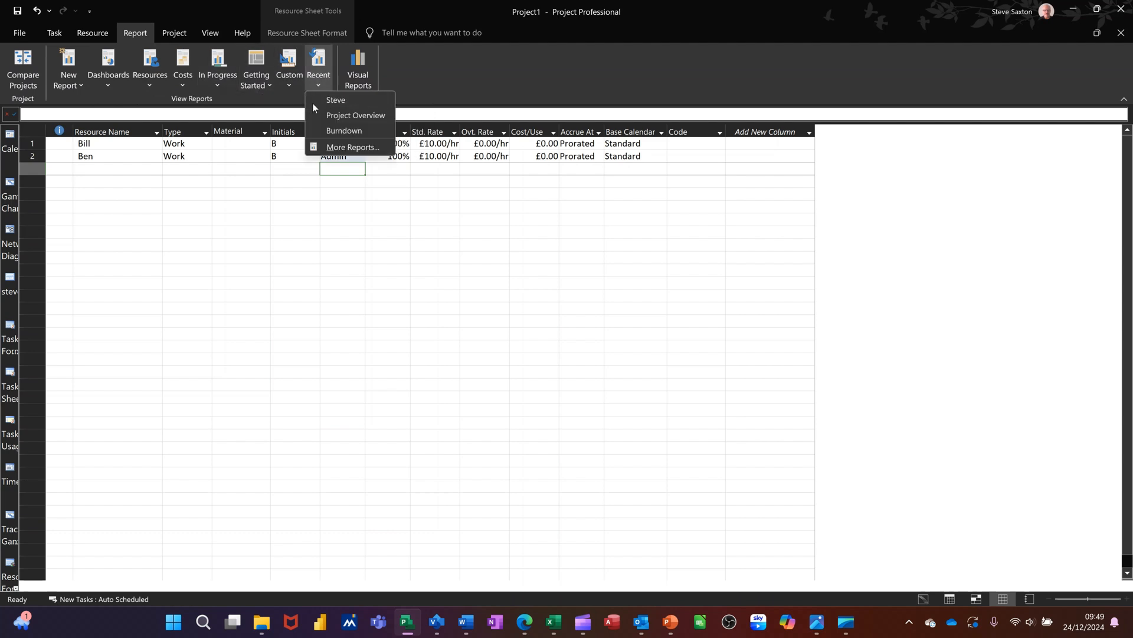
left_click(329, 100)
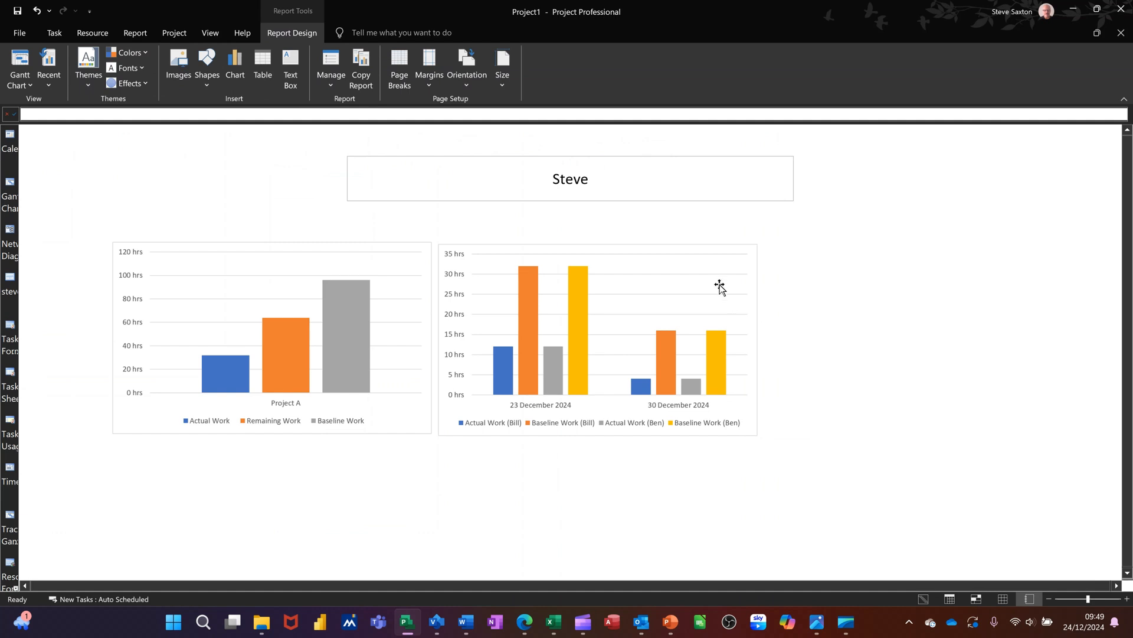
Try filtering the resource chart by the group Admin, and restore the All Resources filter
left_click(748, 251)
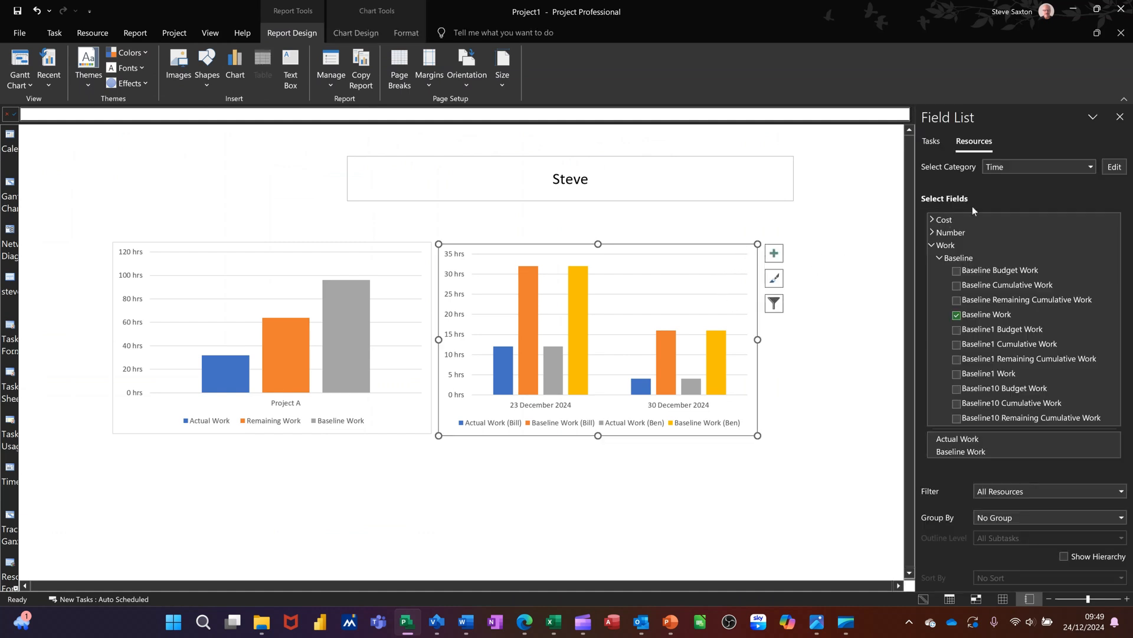
left_click(1123, 497)
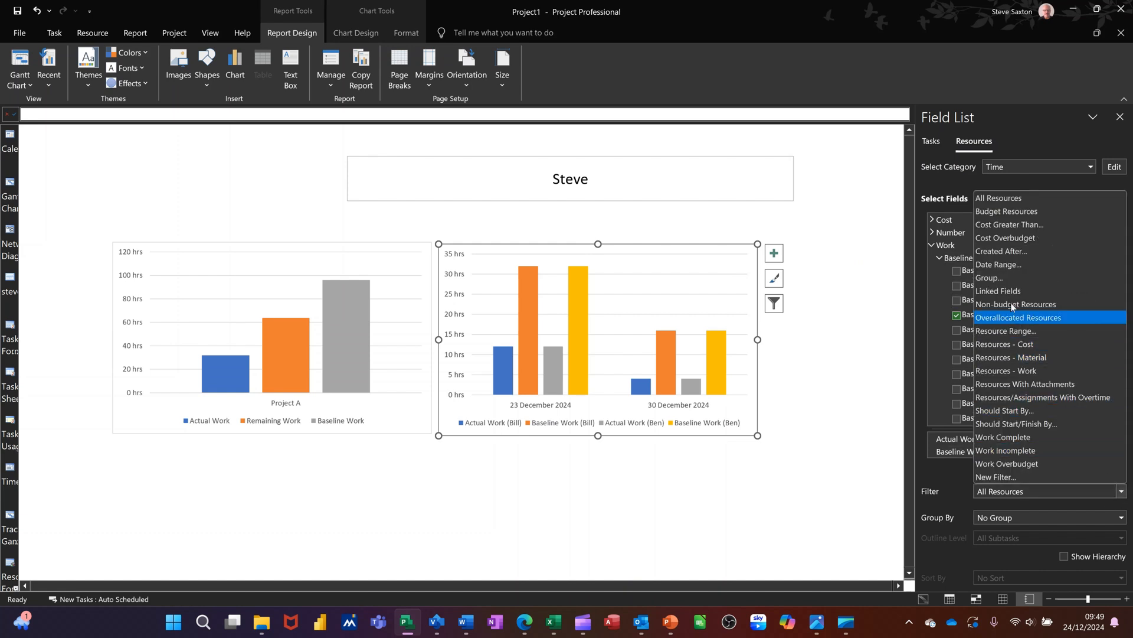
left_click(1003, 278)
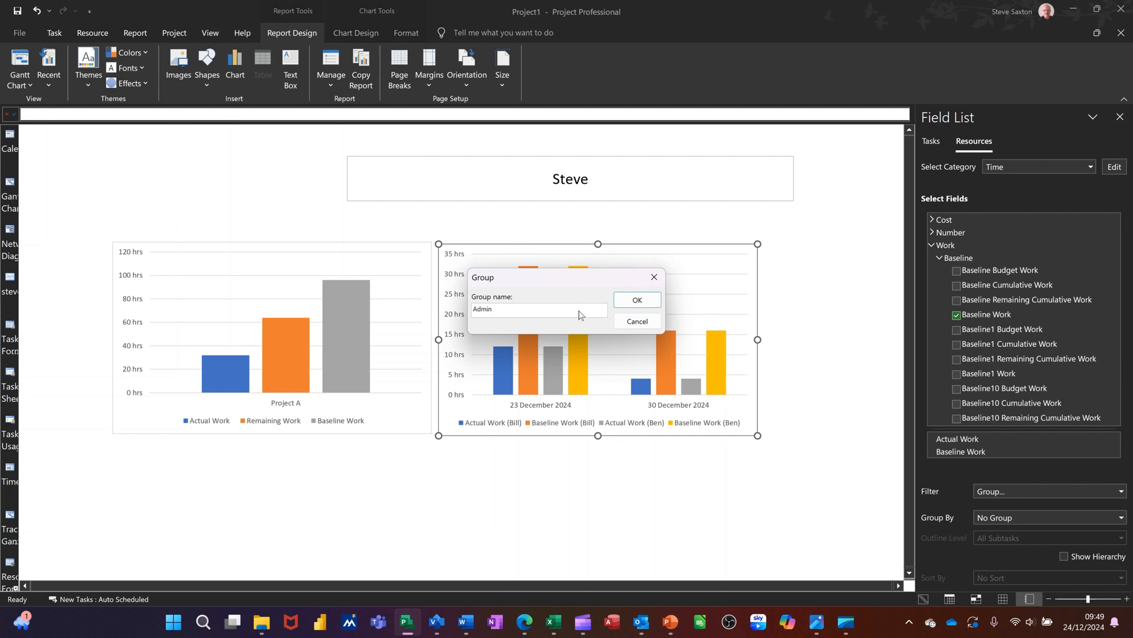
key("Return")
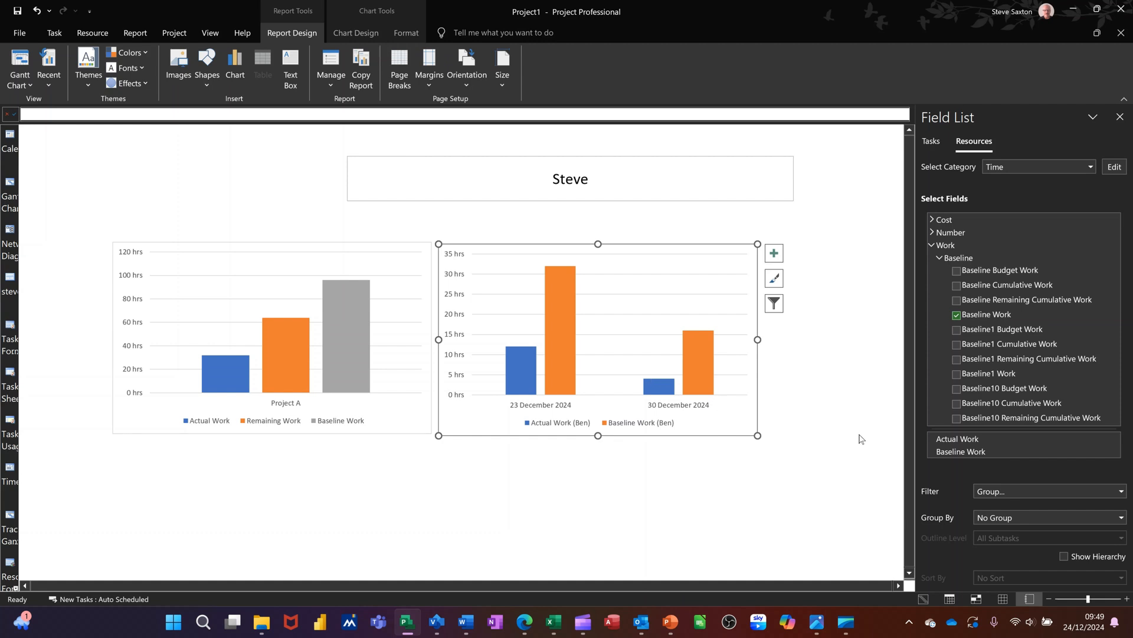
left_click(1121, 492)
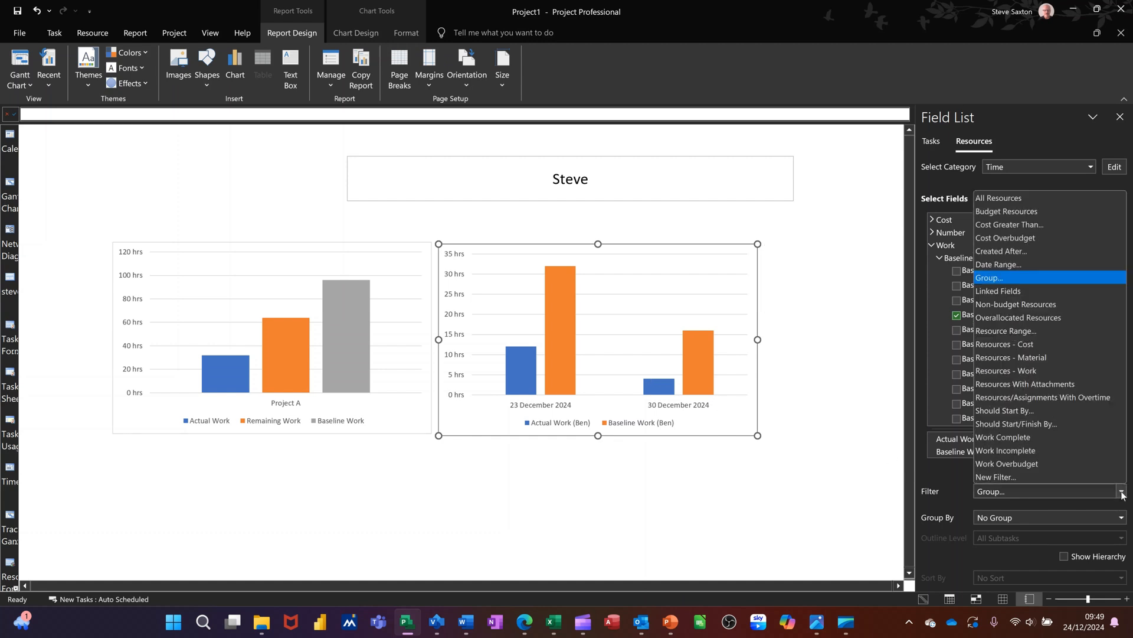
left_click(1001, 201)
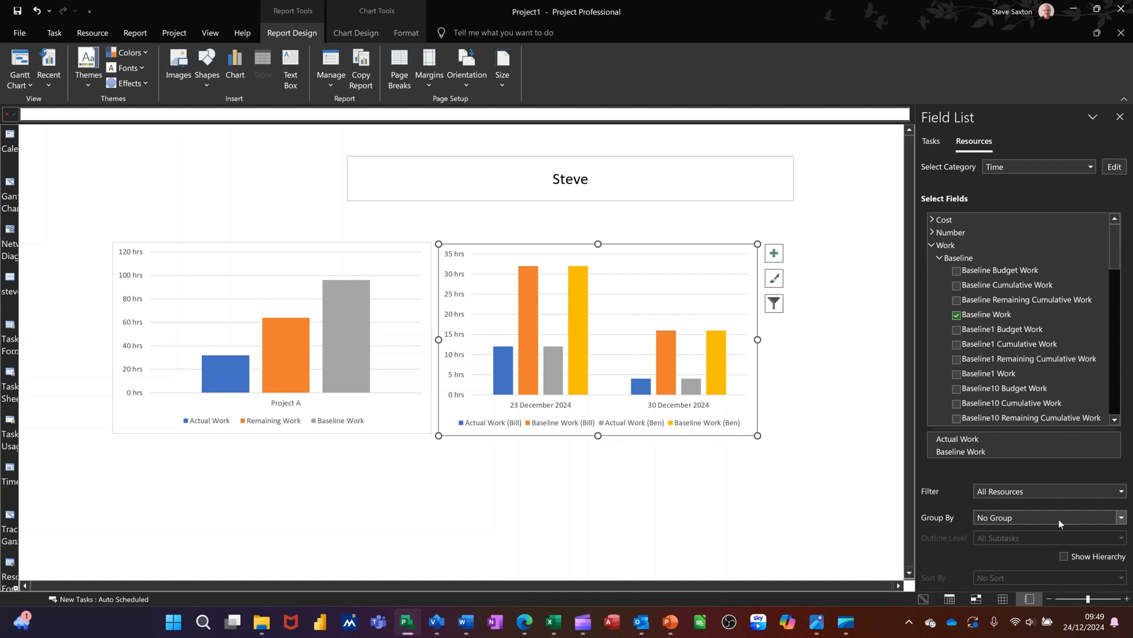
Group the resource chart by Resource Group, with Name as its category and the hierarchy shown
left_click(1123, 519)
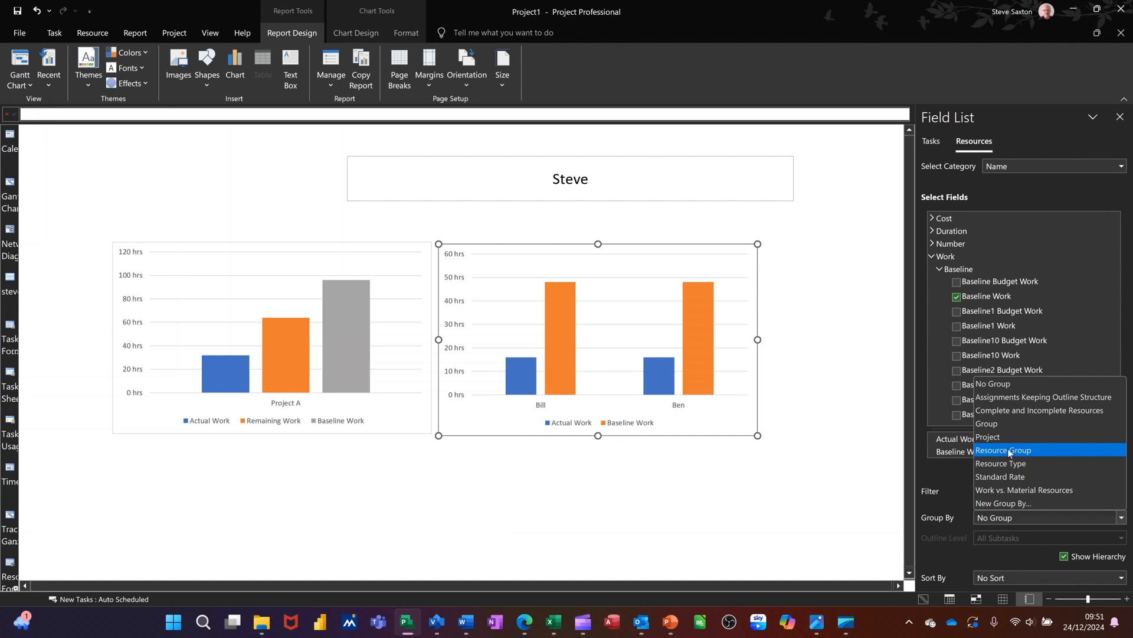
left_click(1010, 451)
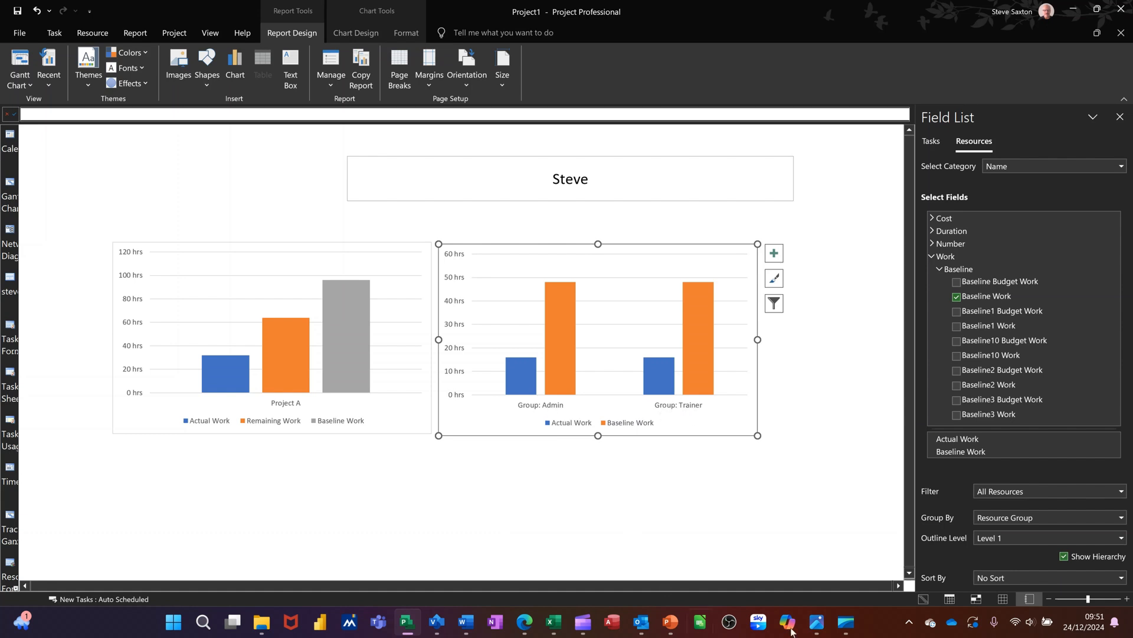
Add a third work resource to the Resource Sheet by first name and assign it to the group Trainer
left_click(1003, 598)
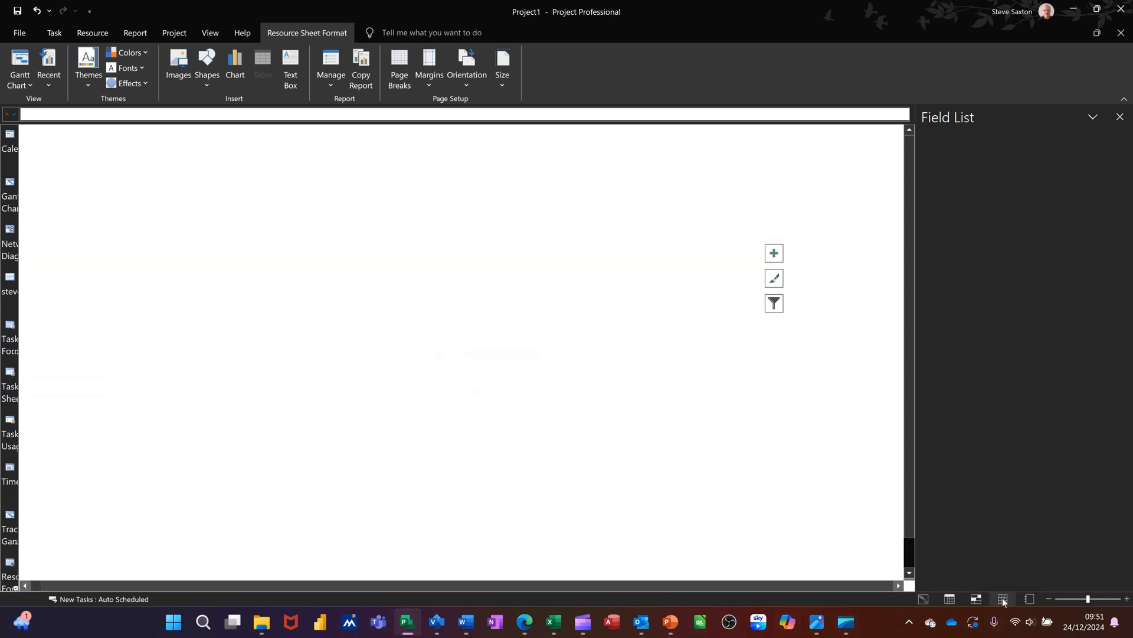
left_click(95, 167)
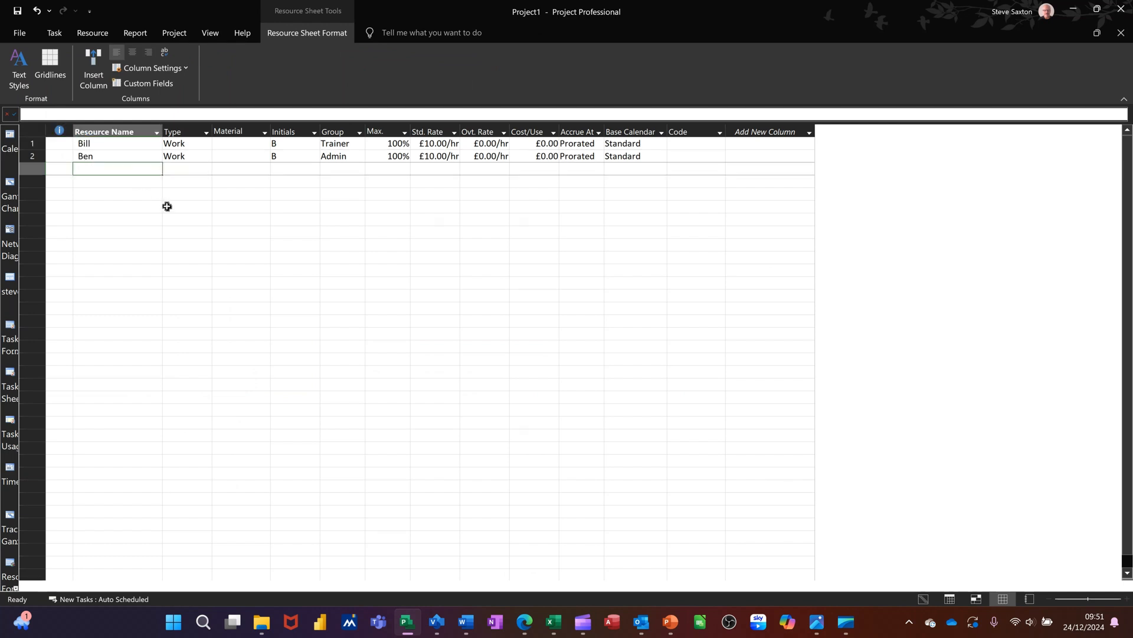
type("An")
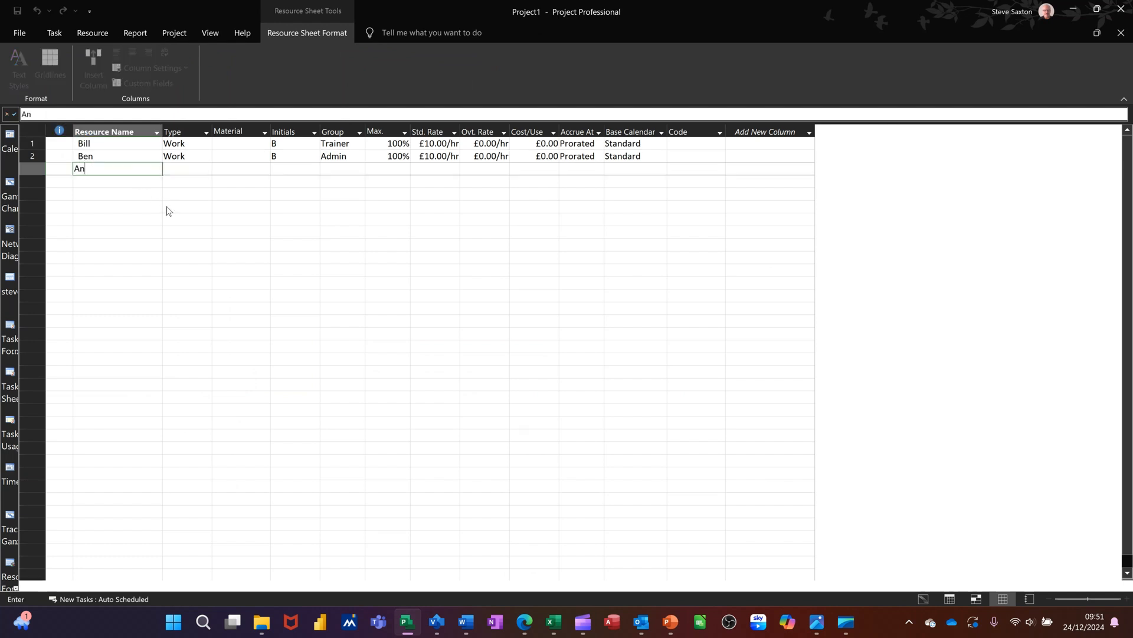
key("Tab")
key("Tab")
key("Tab")
key("Tab")
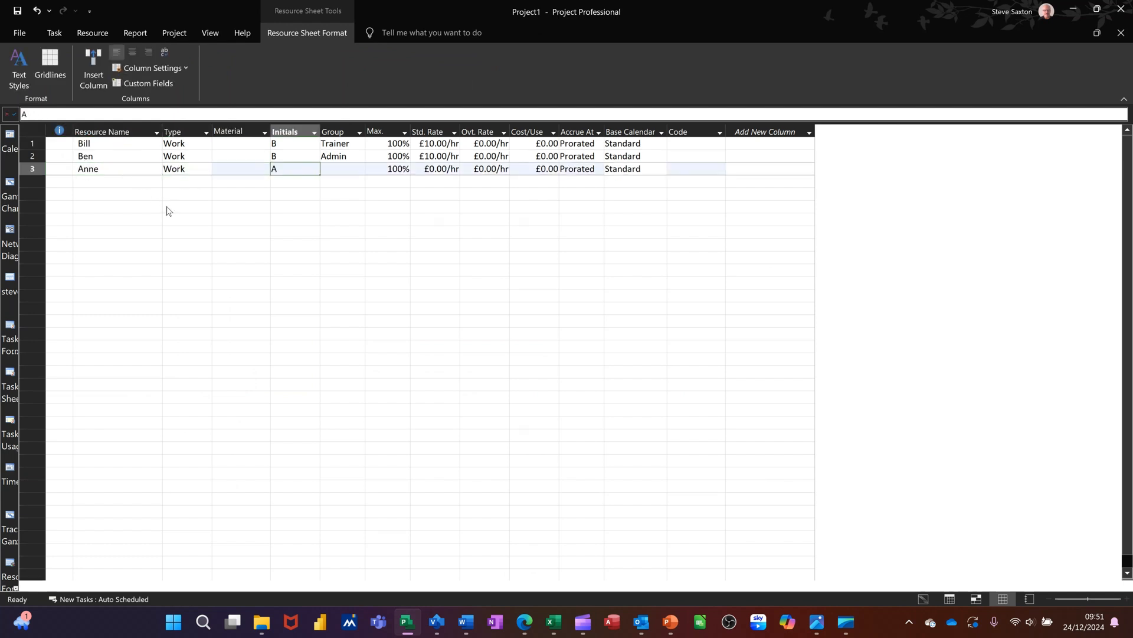
type("Trainer")
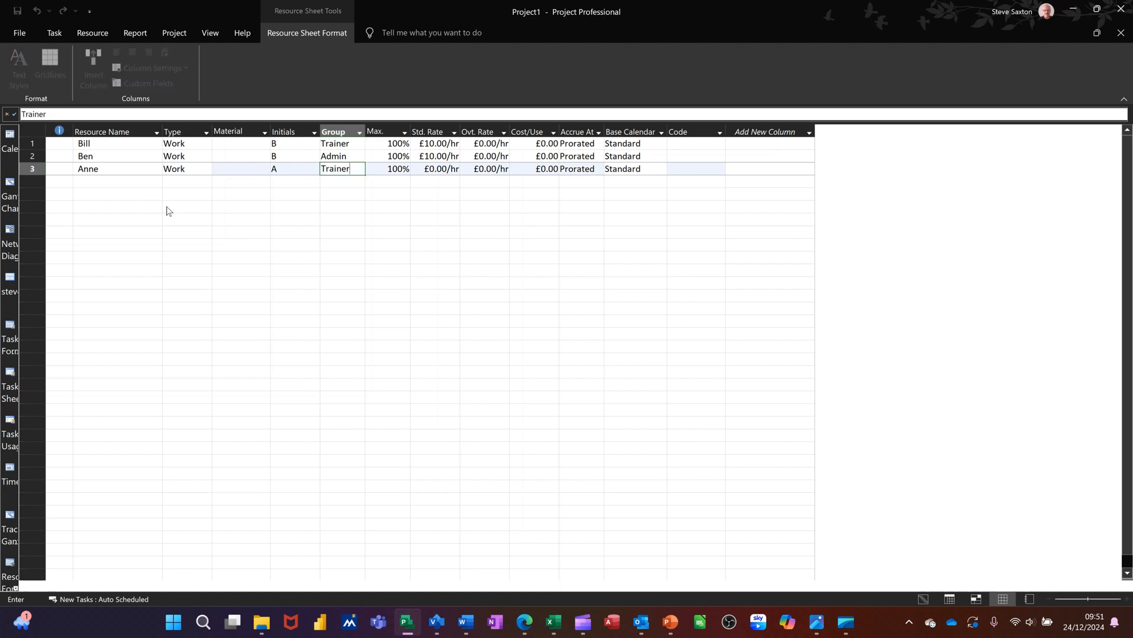
left_click(305, 207)
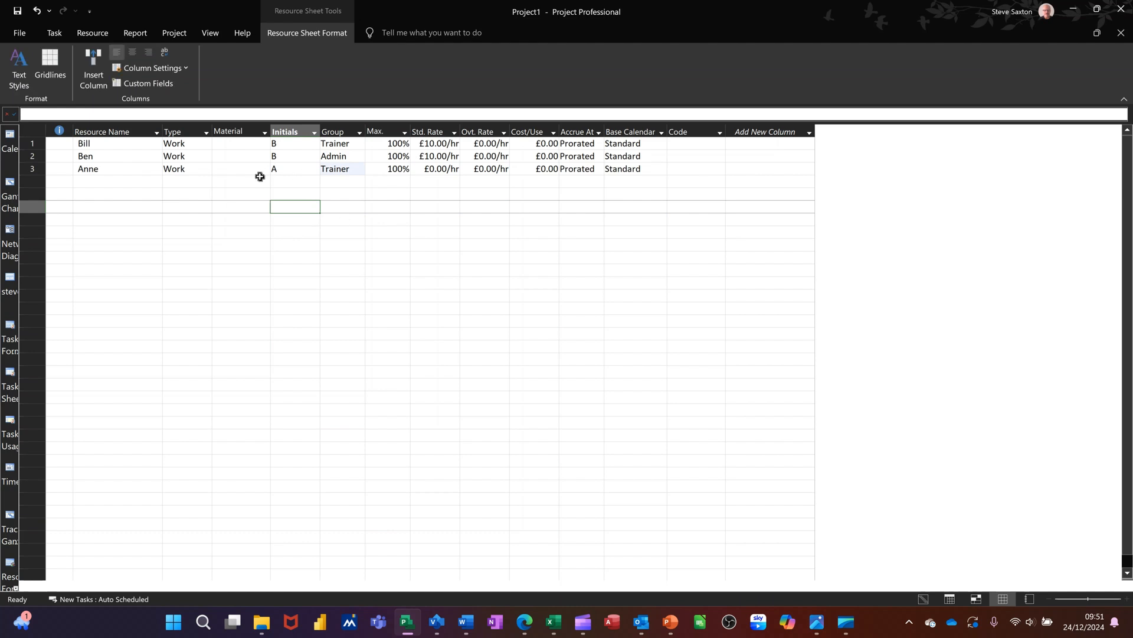
Set the third resource's standard rate to £10.00/hr
left_click(425, 169)
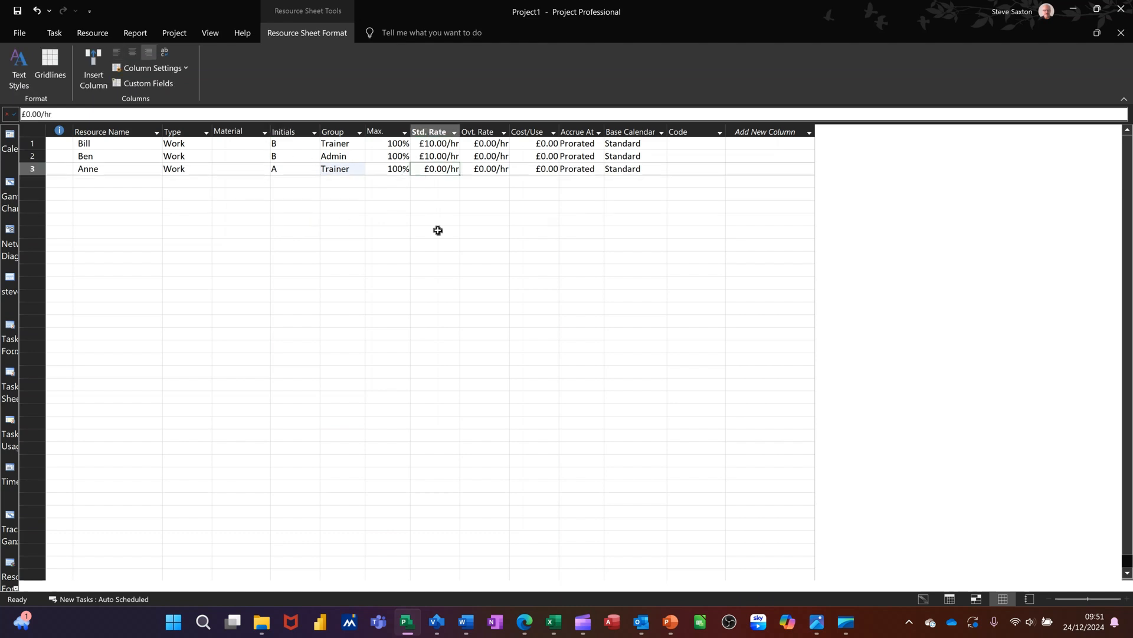
type("10")
key("Return")
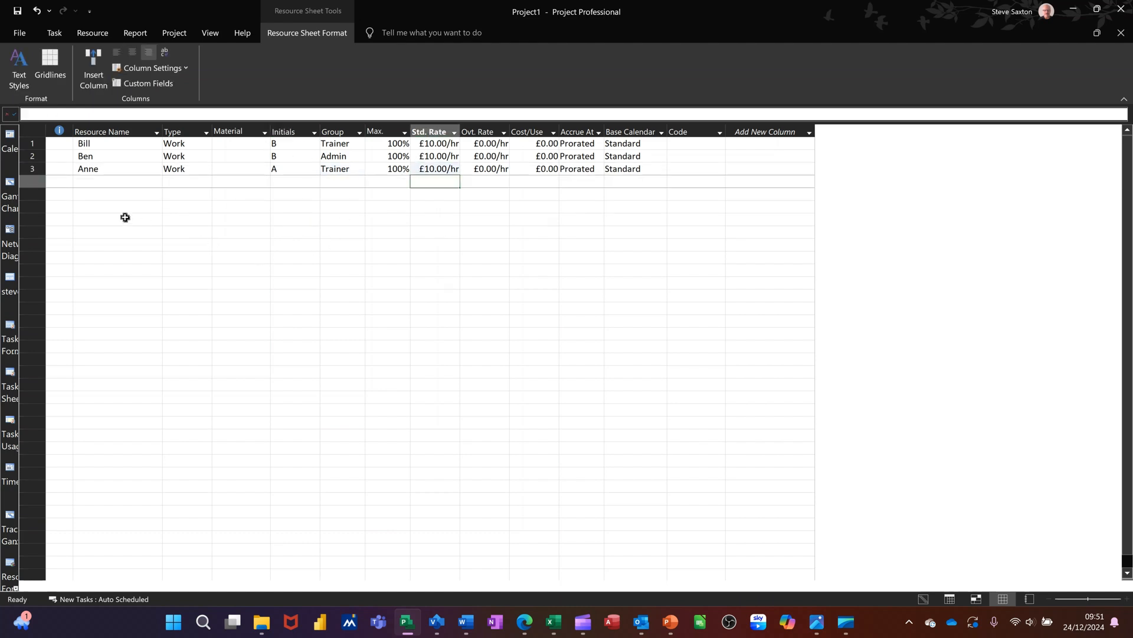
Assign the third resource to Task 4 in the Gantt Chart view
left_click(10, 184)
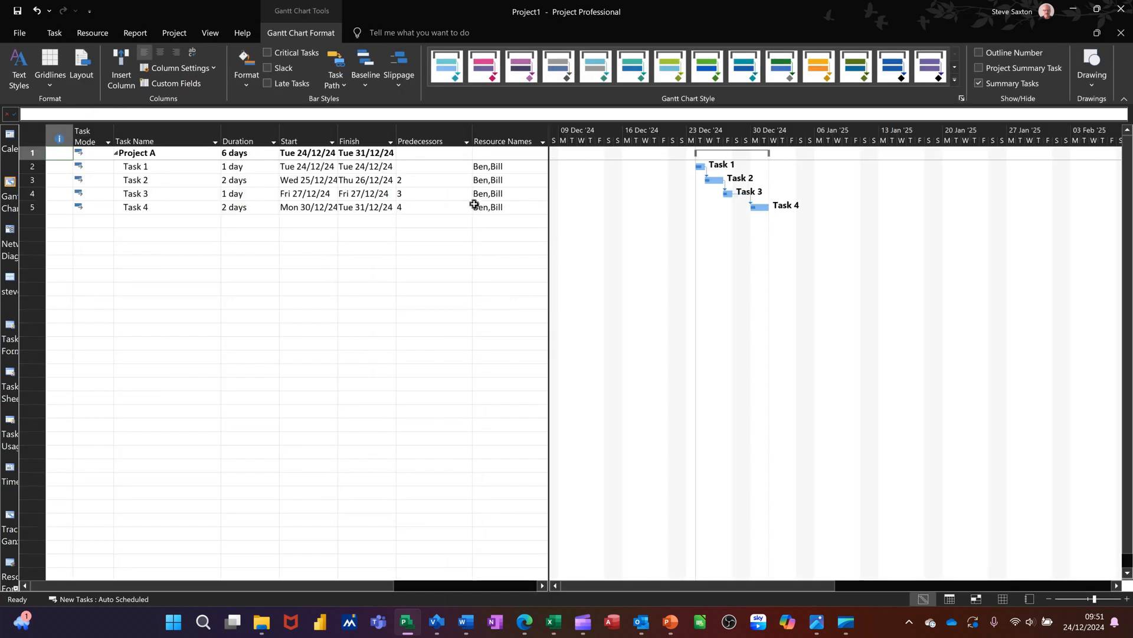
left_click(195, 209)
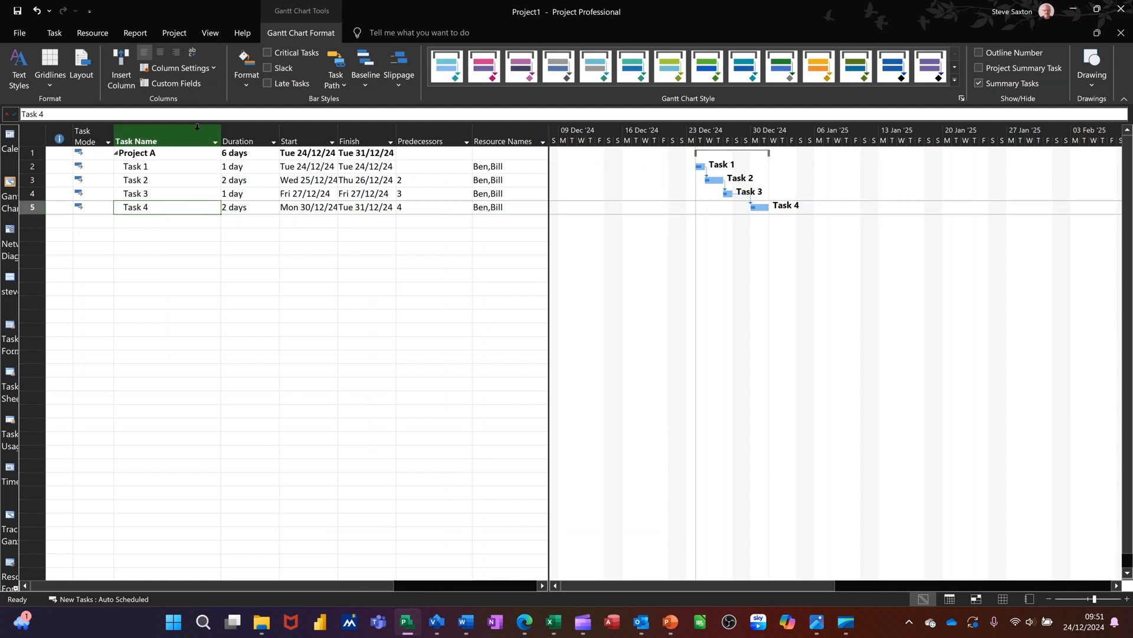
left_click(89, 36)
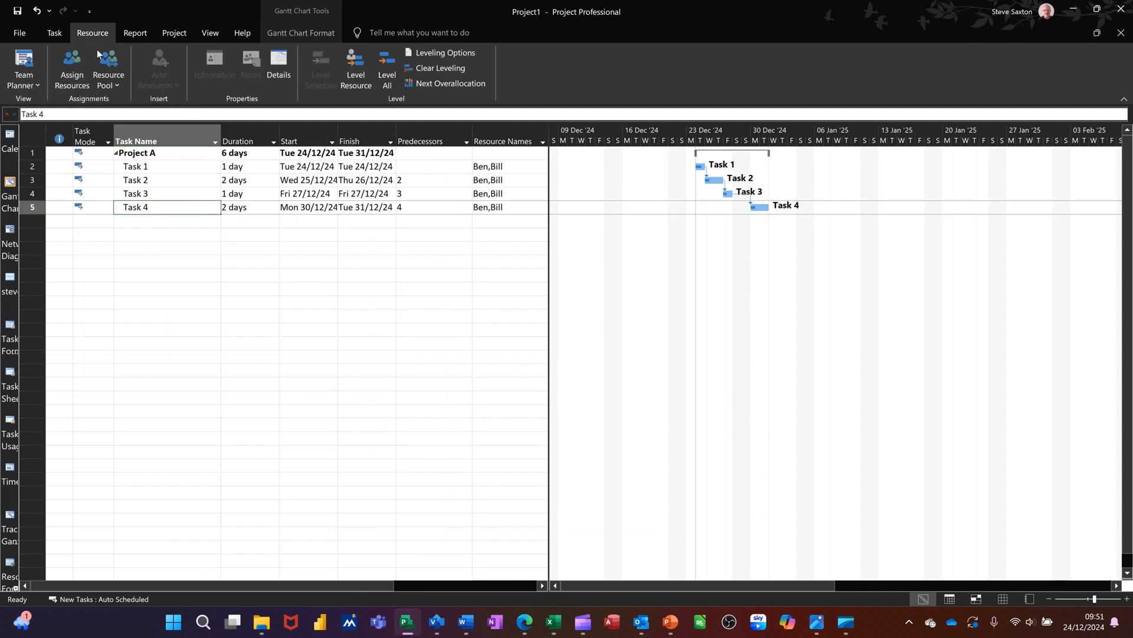
left_click(68, 69)
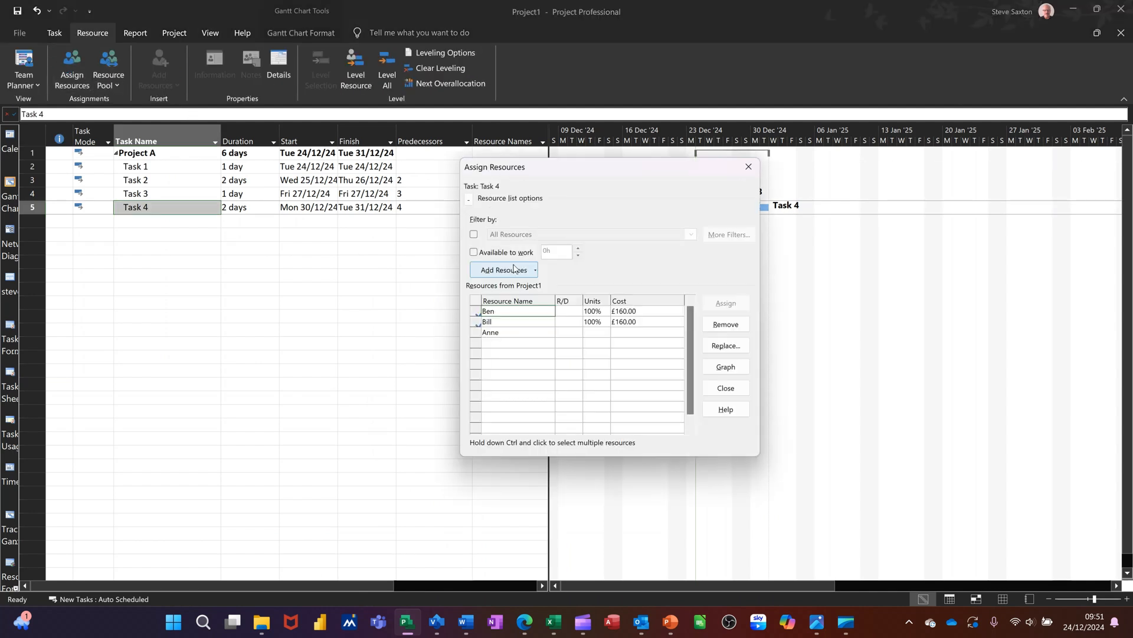
left_click(530, 341)
left_click(519, 331)
left_click(723, 303)
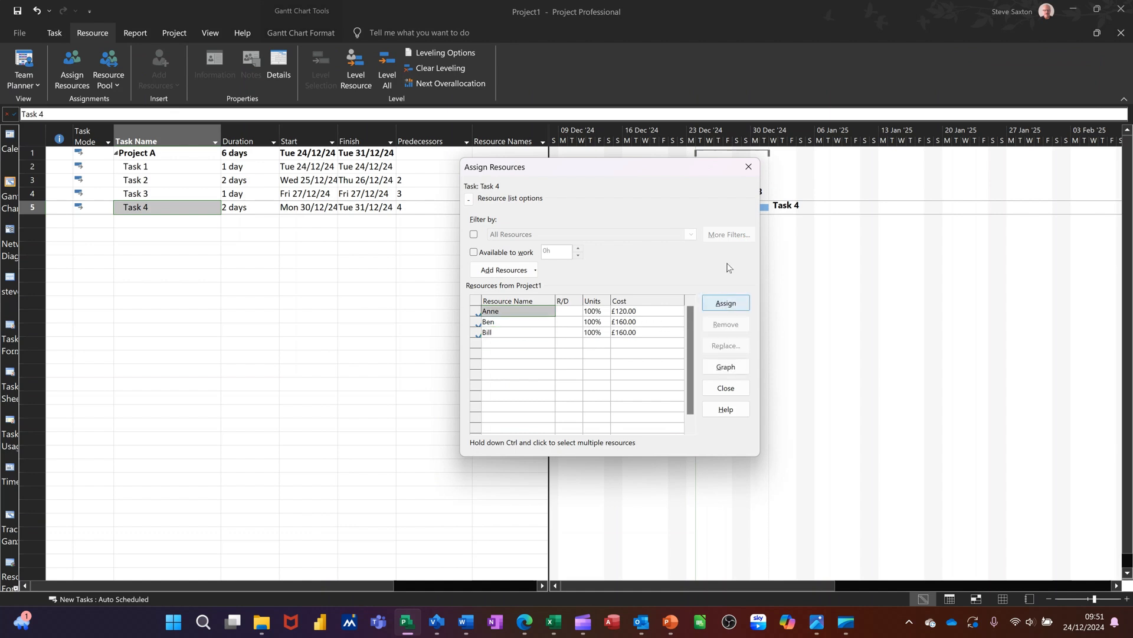
left_click(749, 166)
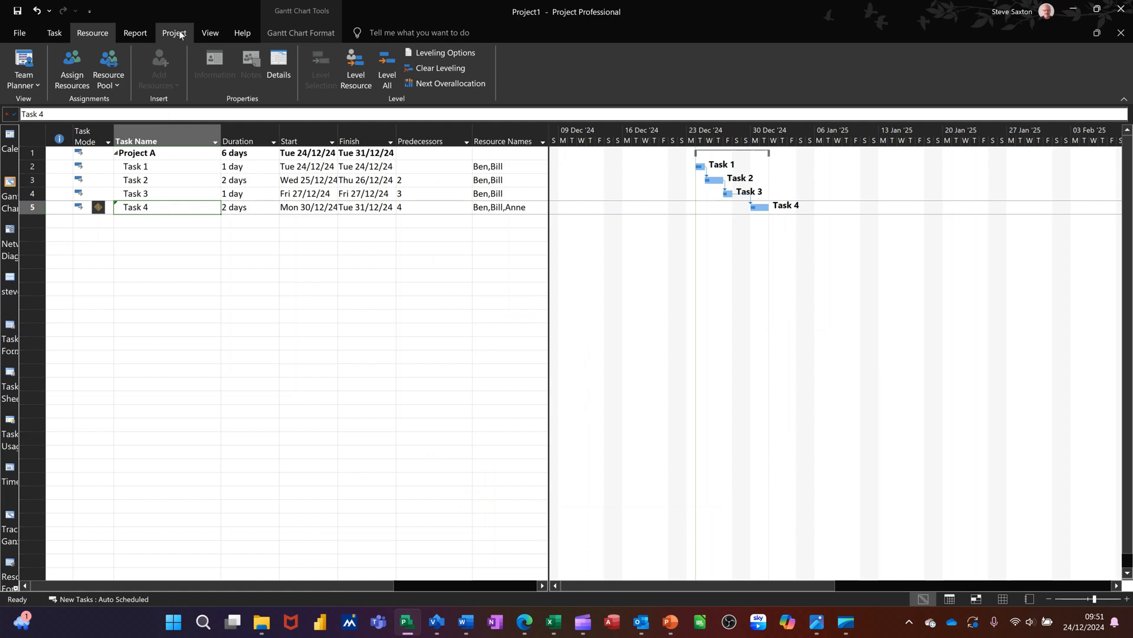
Reopen the recent custom report and set the resource chart's grouping to No Group
left_click(140, 35)
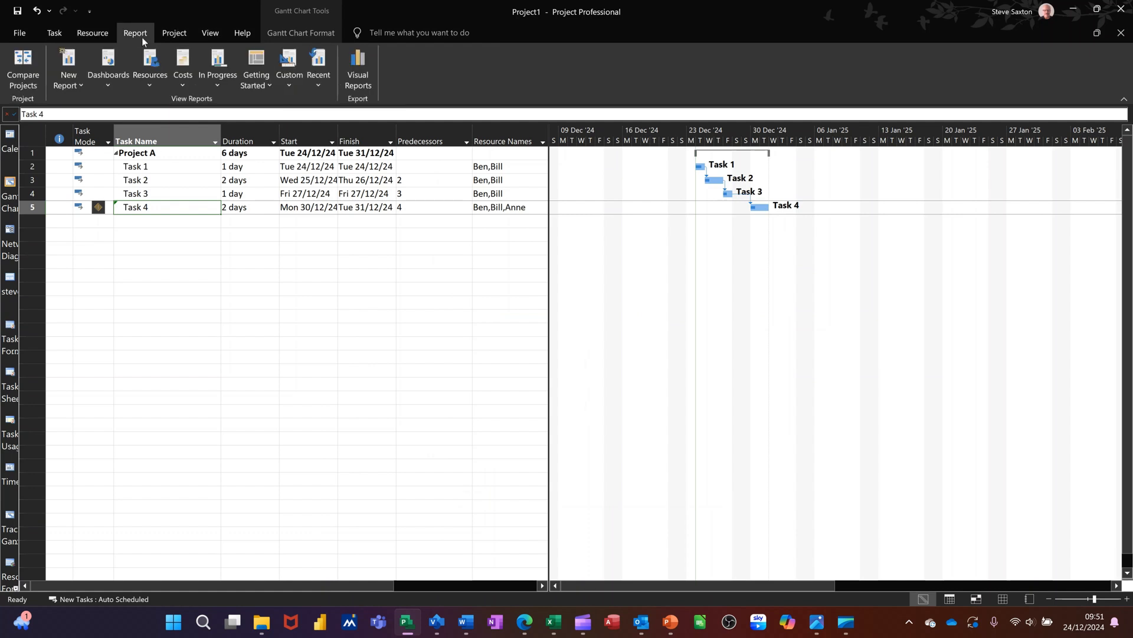
left_click(320, 87)
left_click(331, 96)
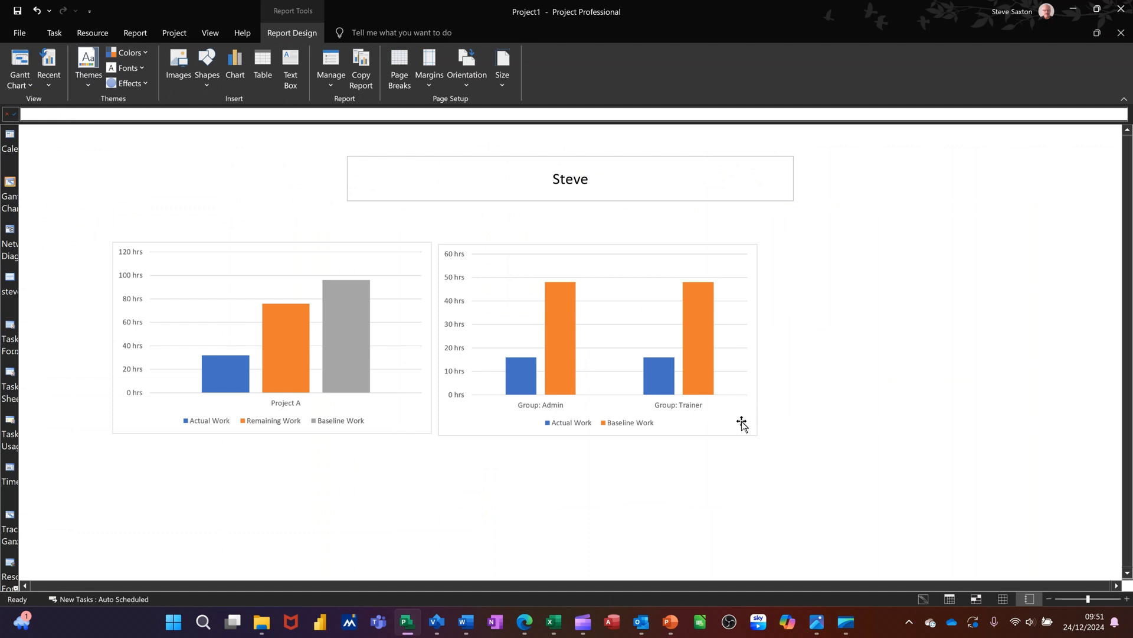
left_click(742, 424)
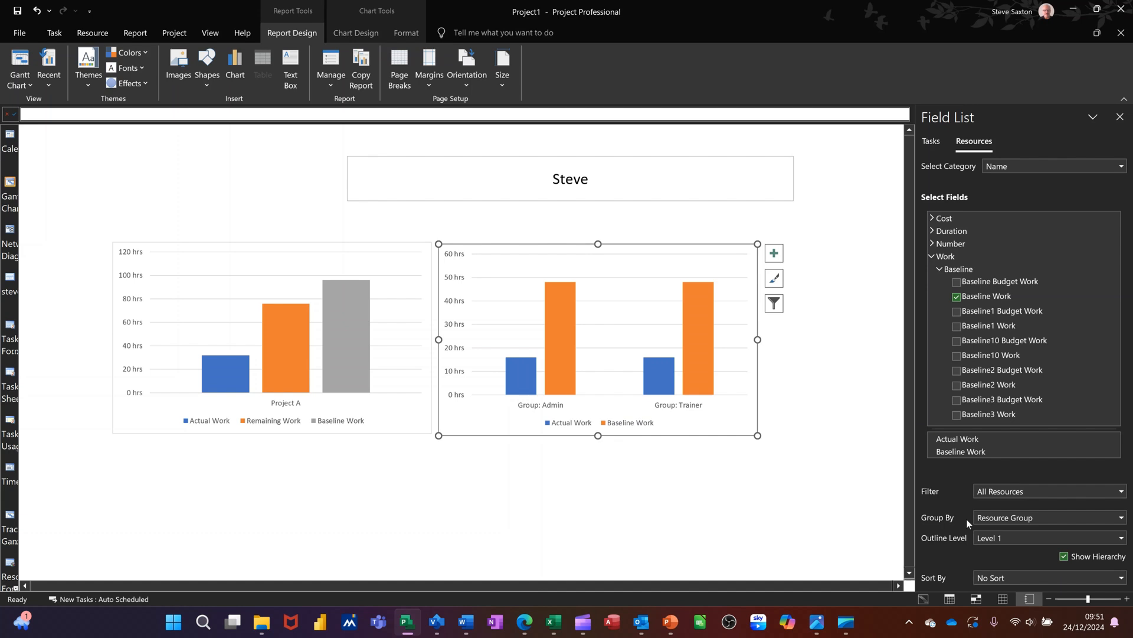
left_click(1121, 517)
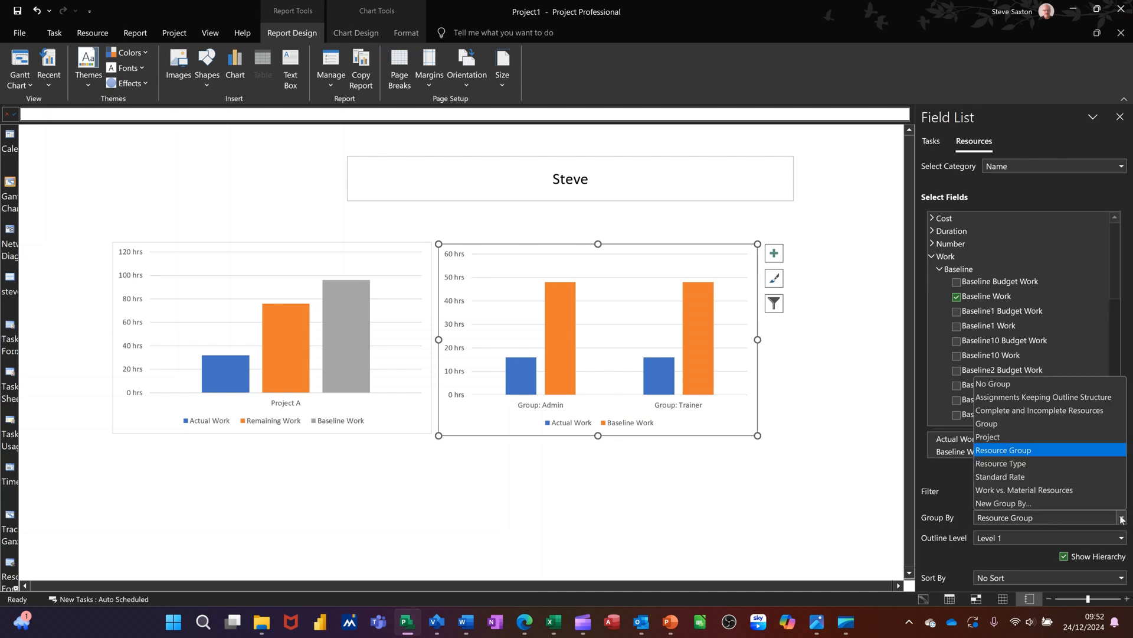
left_click(992, 385)
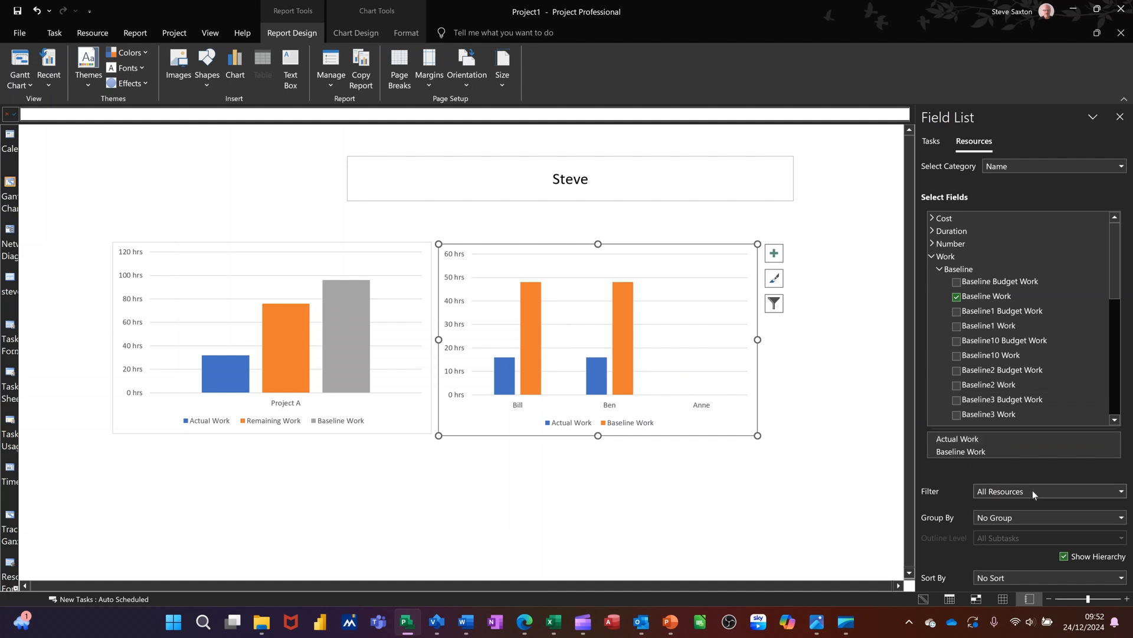
Mark Task 4 as 75% complete in the Gantt Chart view
left_click(8, 184)
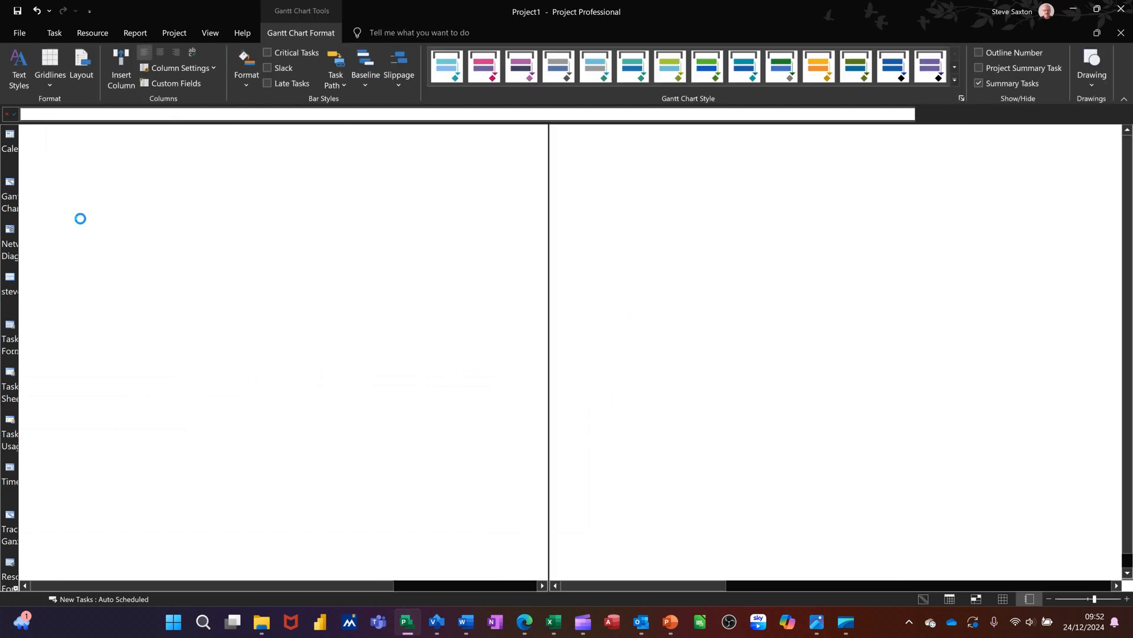
left_click(764, 210)
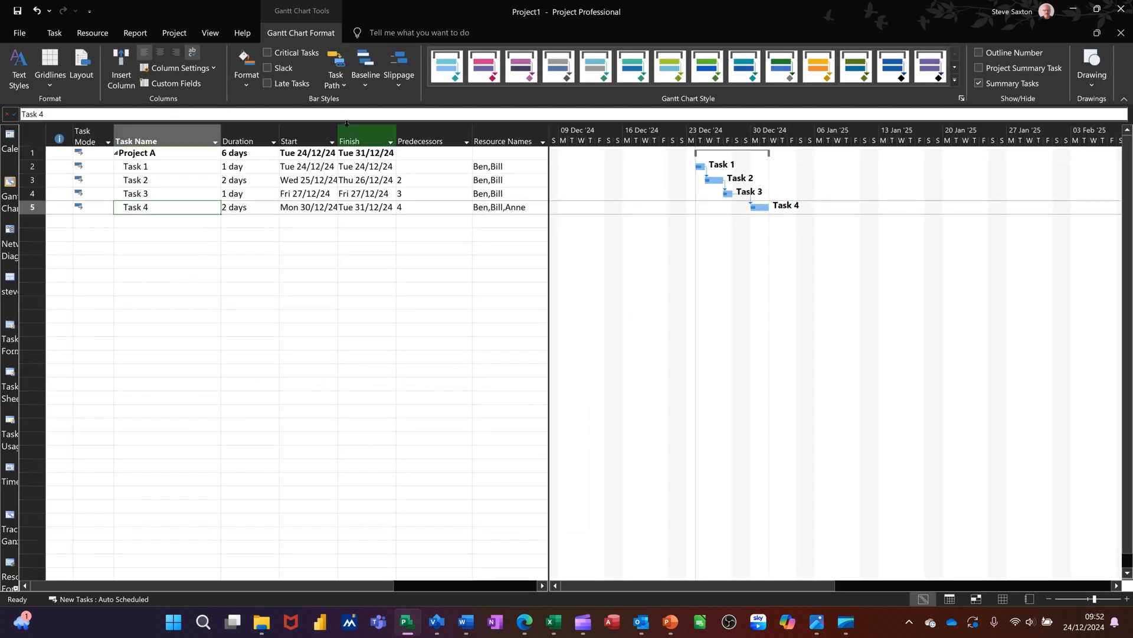
left_click(52, 34)
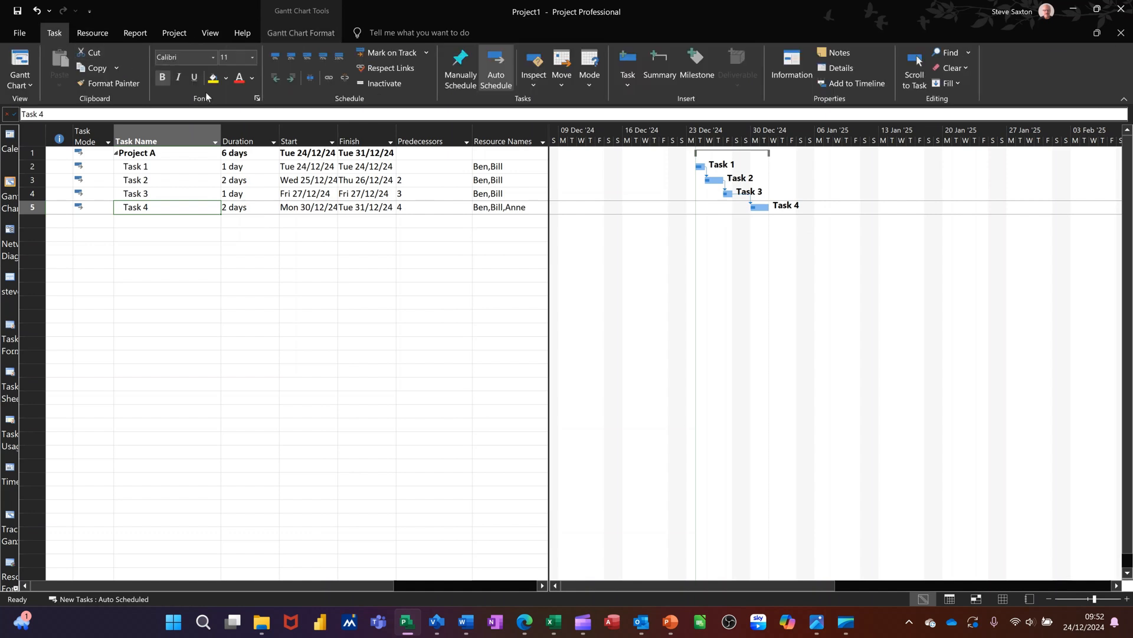
left_click(325, 55)
Reopen the most recent custom report to display its task and resource charts
left_click(130, 34)
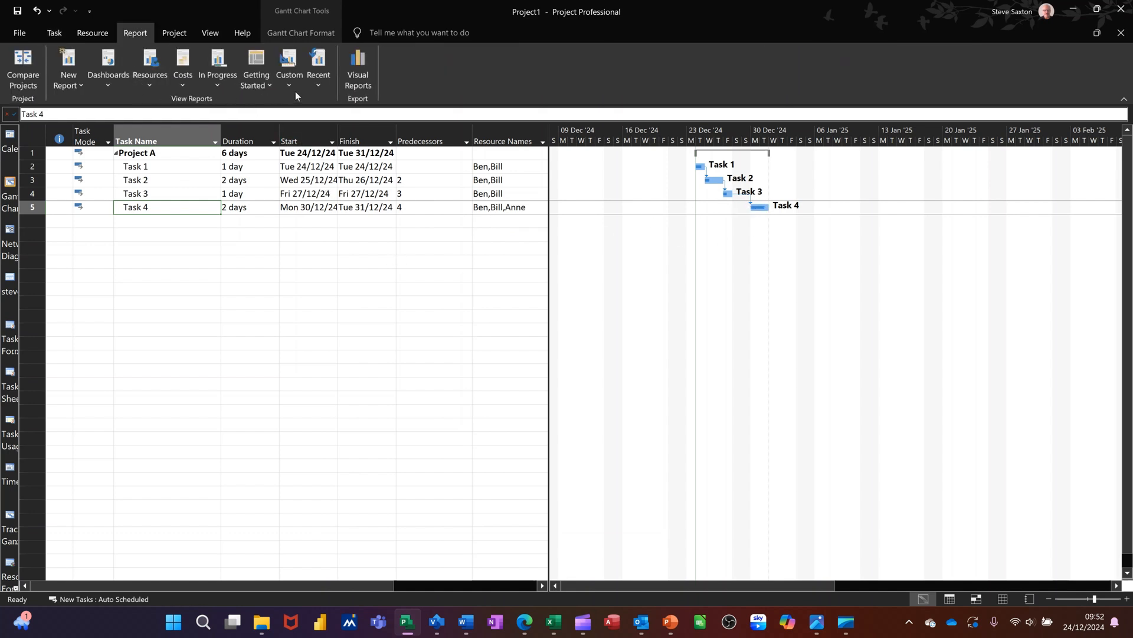
left_click(313, 86)
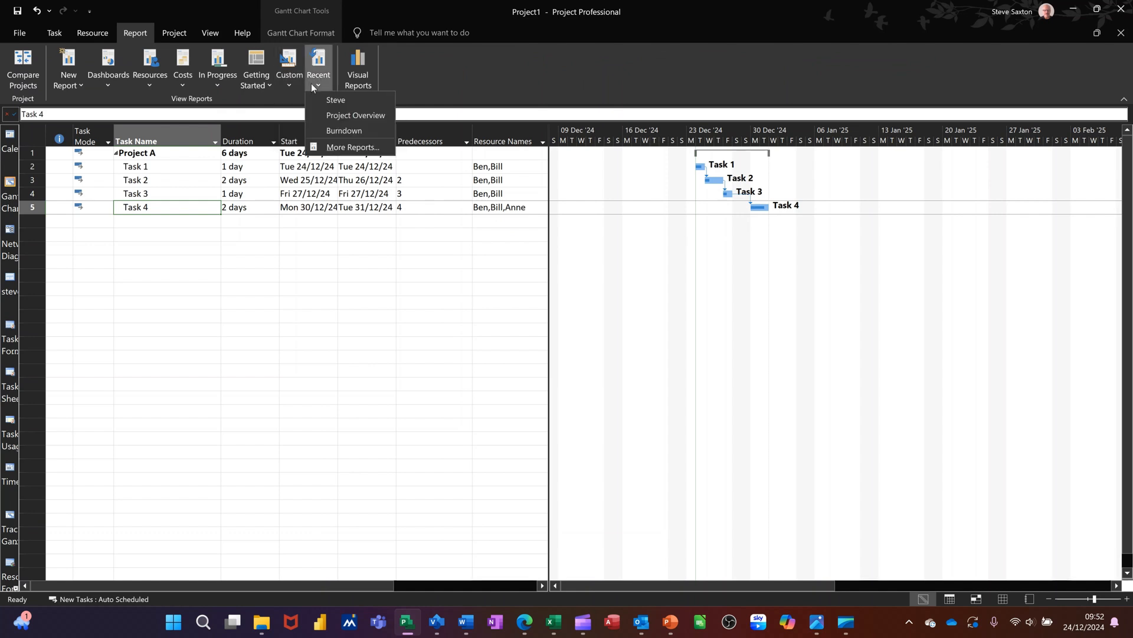
left_click(323, 100)
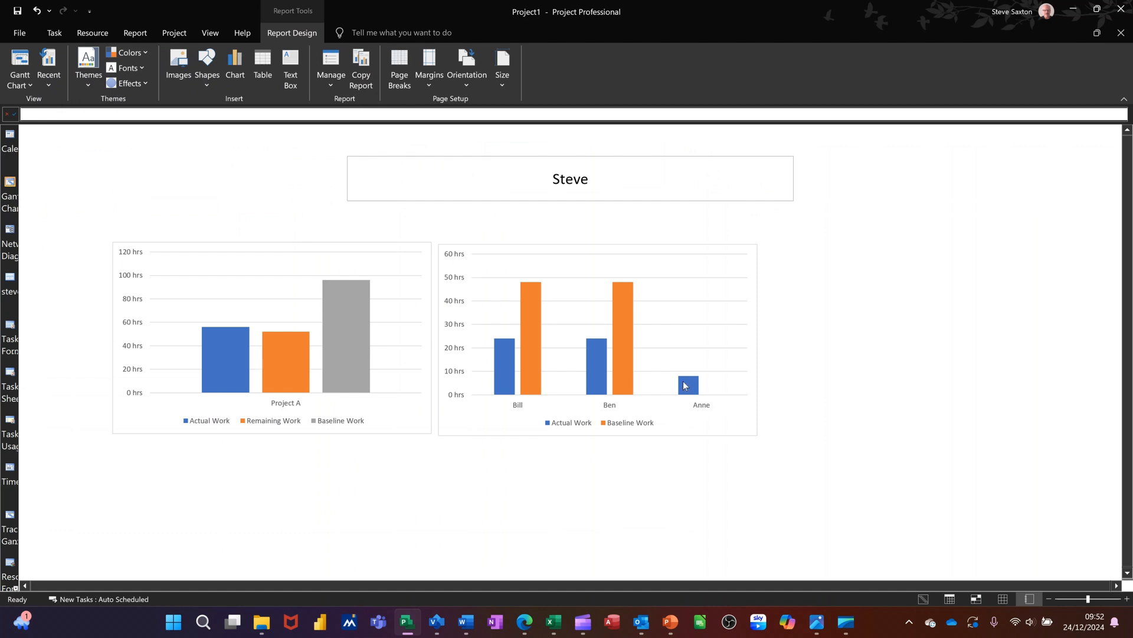
Try grouping the resource chart by Resource Group, and restore No Group
left_click(737, 248)
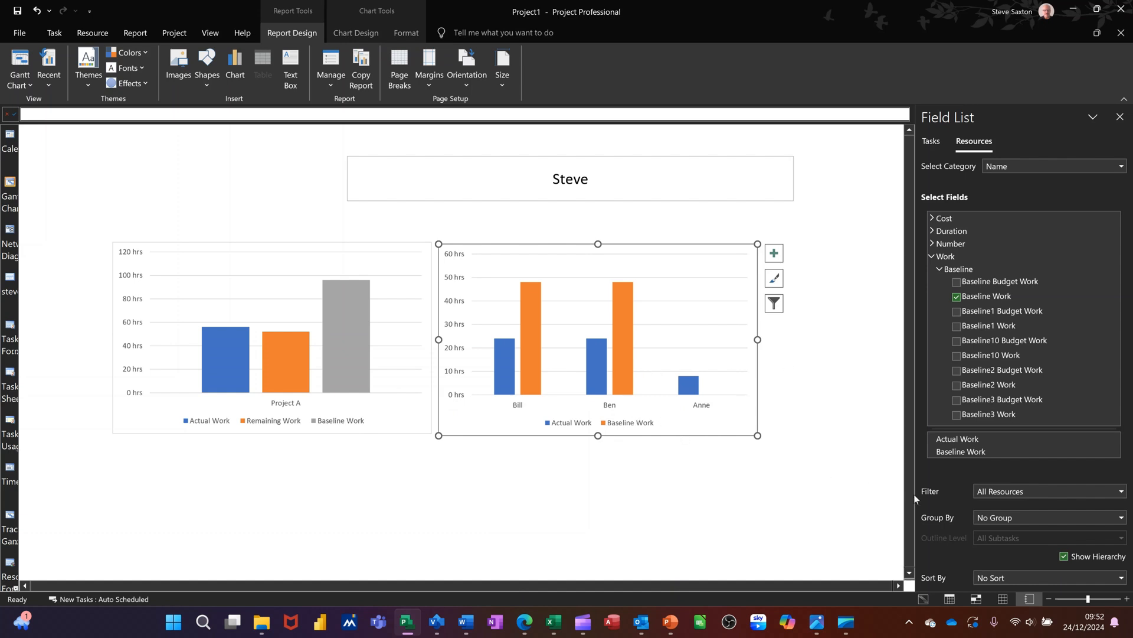
left_click(1122, 518)
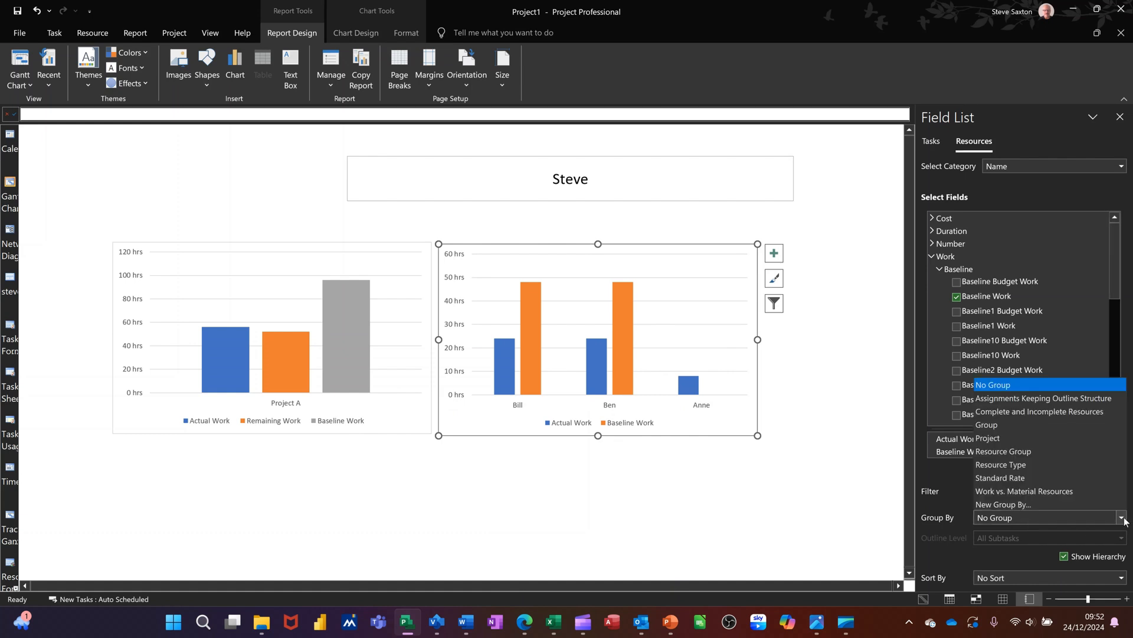
left_click(1024, 451)
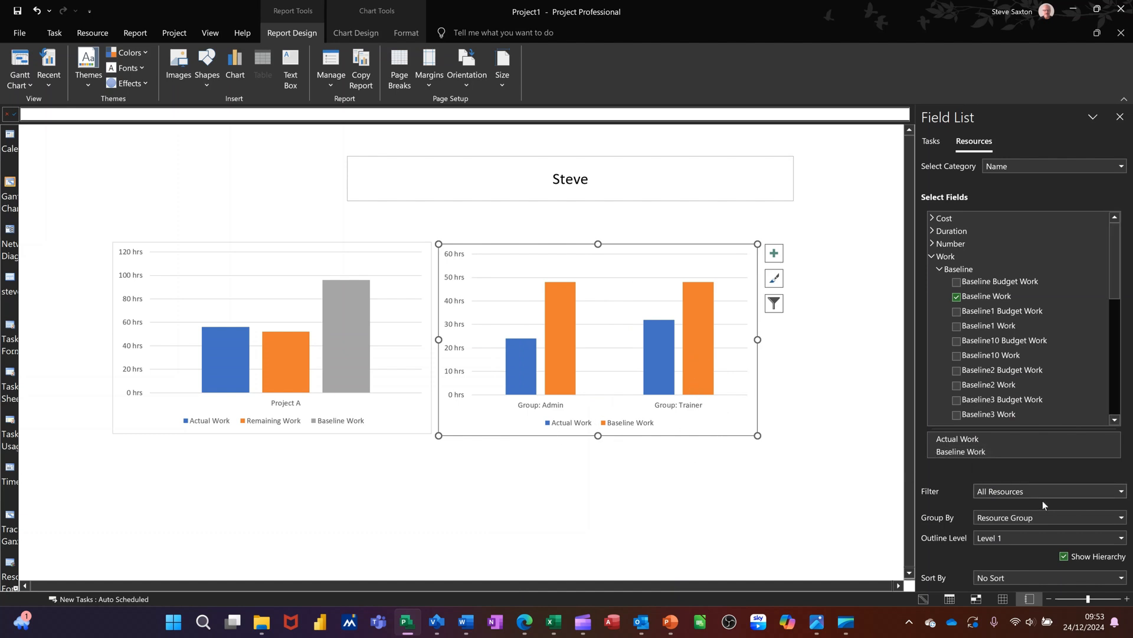
left_click(1121, 518)
left_click(997, 385)
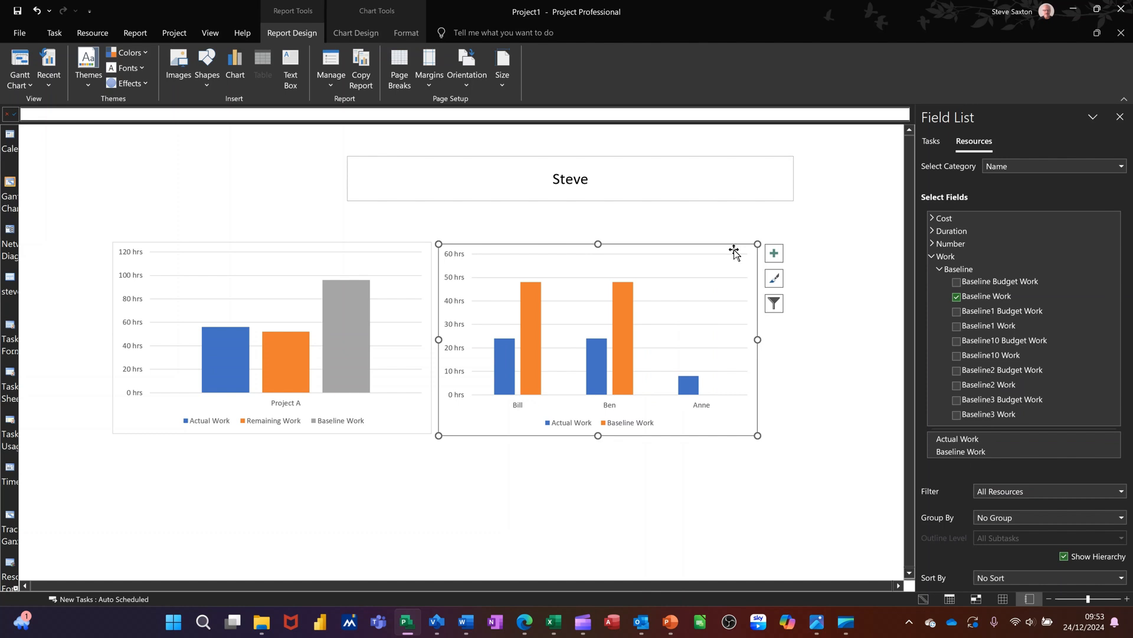
left_click(355, 33)
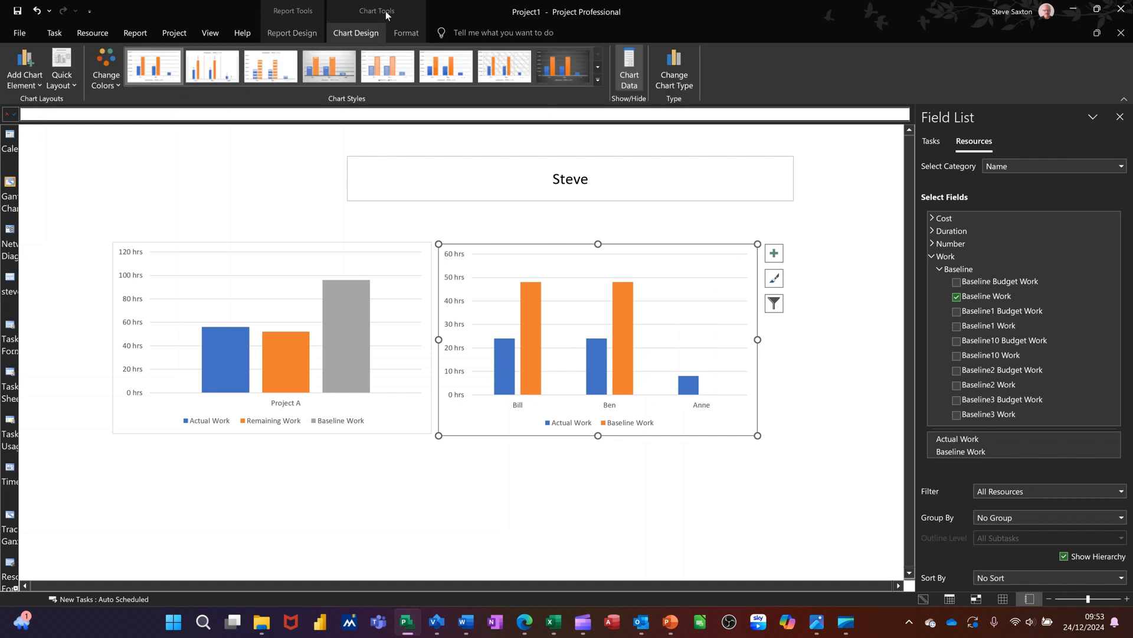
left_click(598, 80)
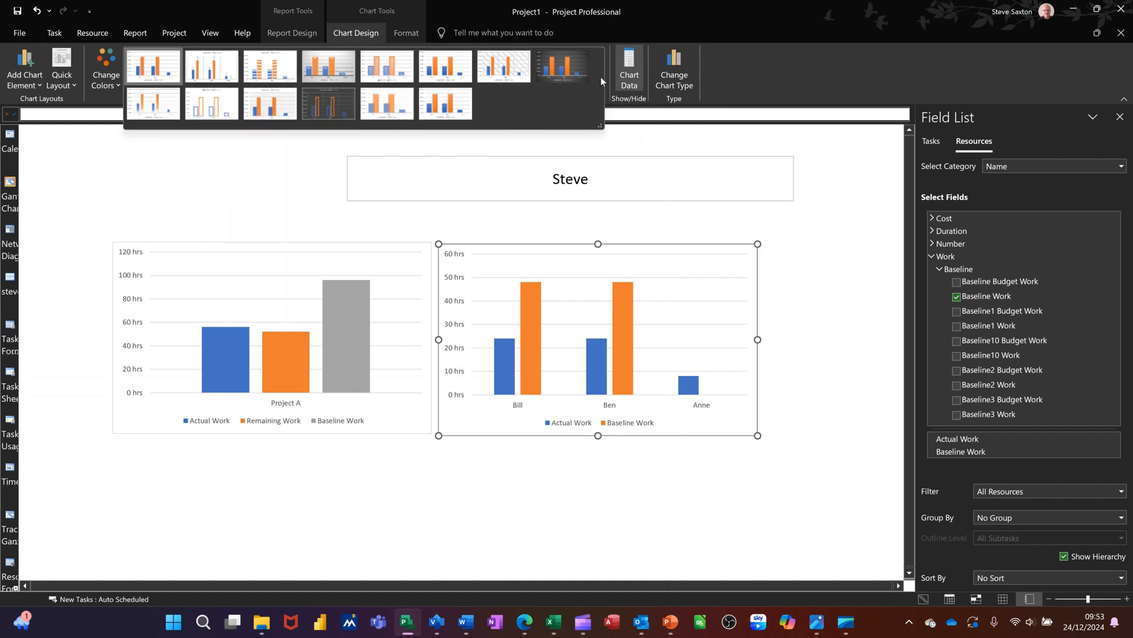
left_click(400, 33)
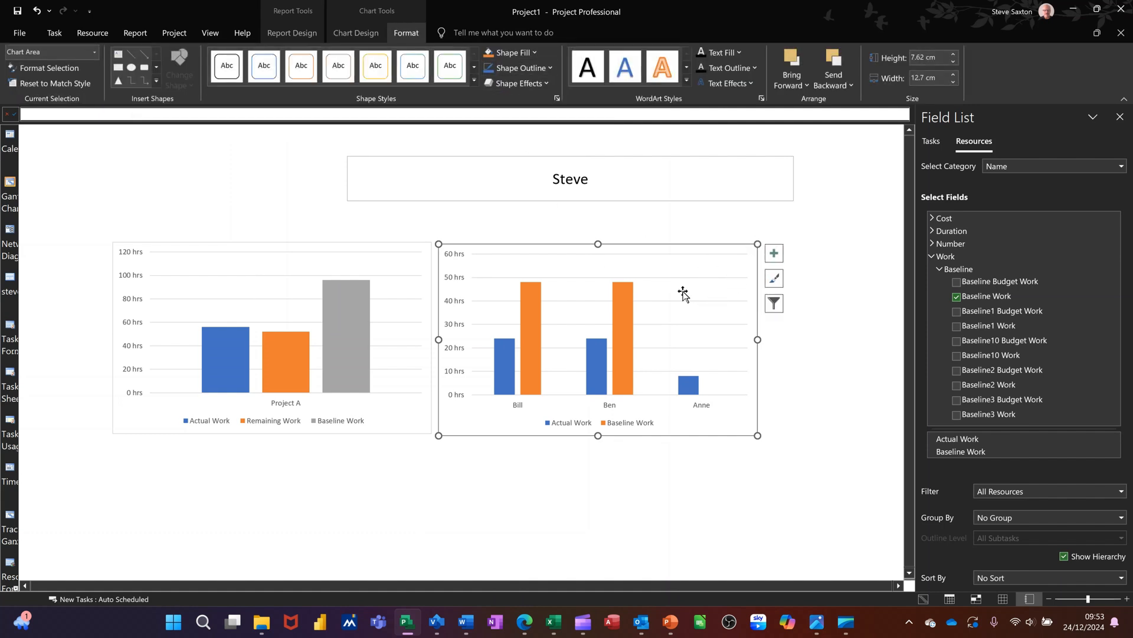
Try a solid fill on the resource chart's chart area, change it to a picture or texture fill, and close the Field List
double_click(735, 254)
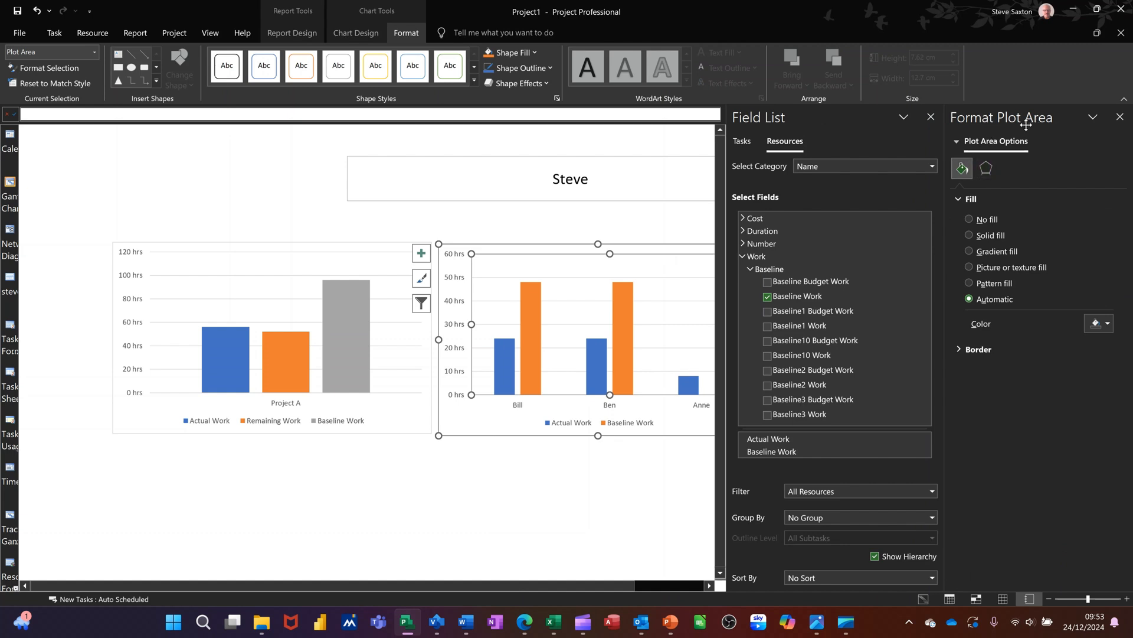
left_click(695, 250)
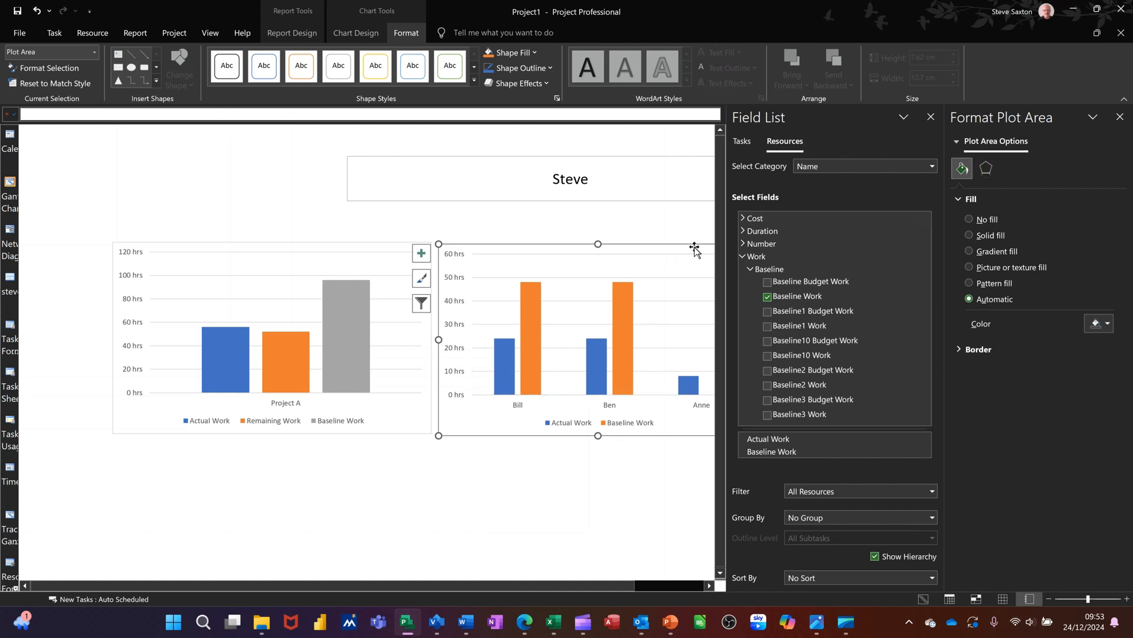
left_click(975, 235)
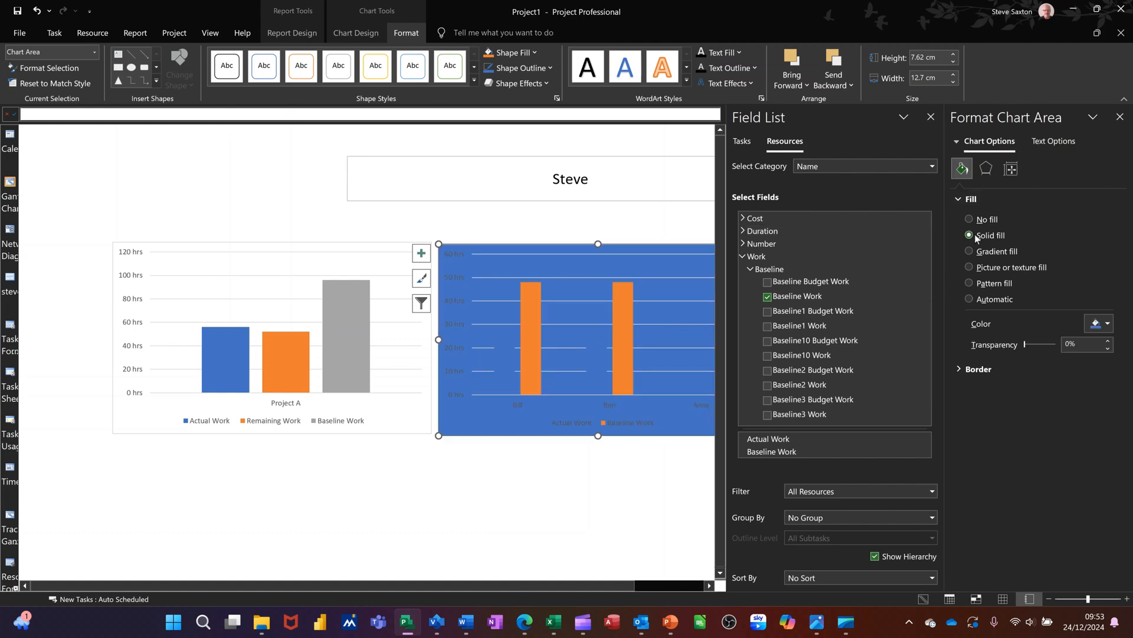
left_click(970, 267)
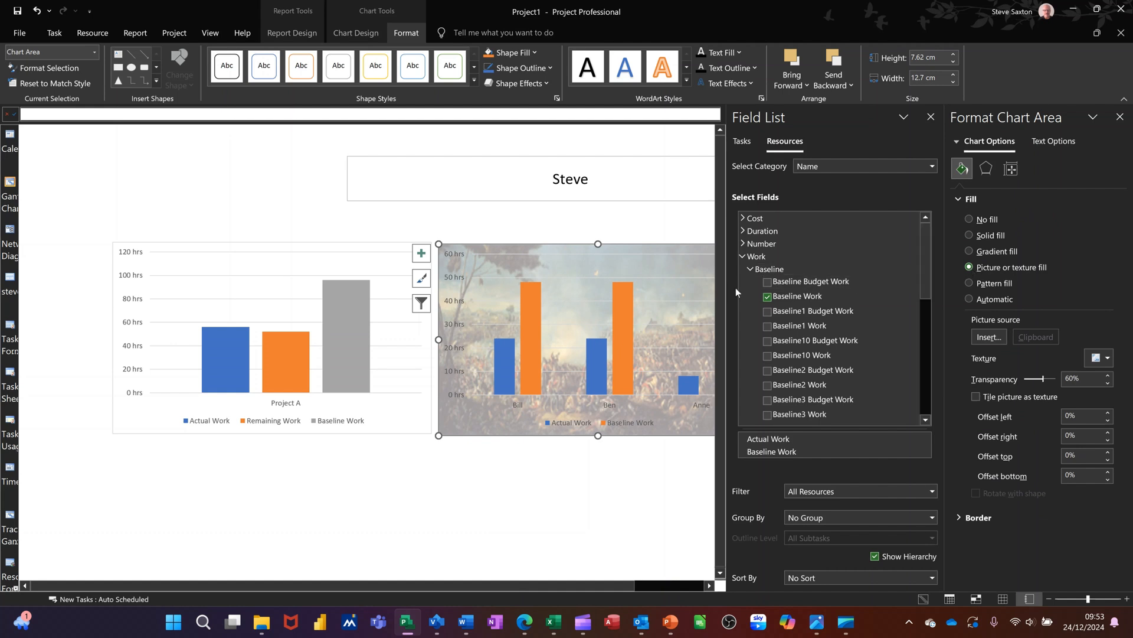
left_click(931, 118)
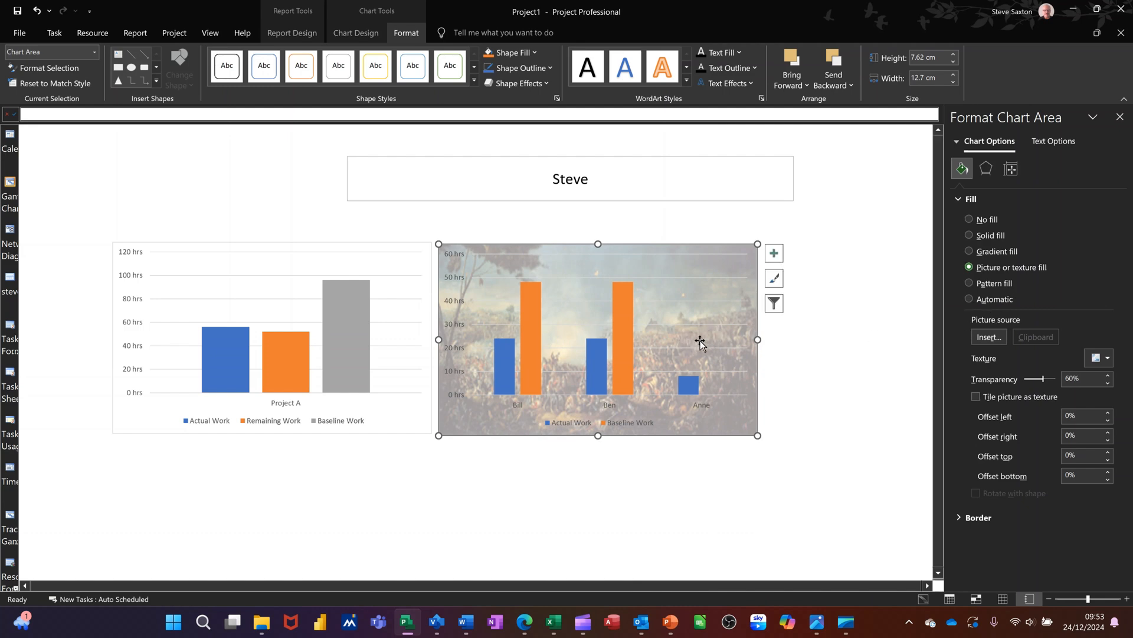
Fill the resource chart's background with a picture file from the PHOTOS Waterloo folder and set its transparency to 55%
left_click(989, 338)
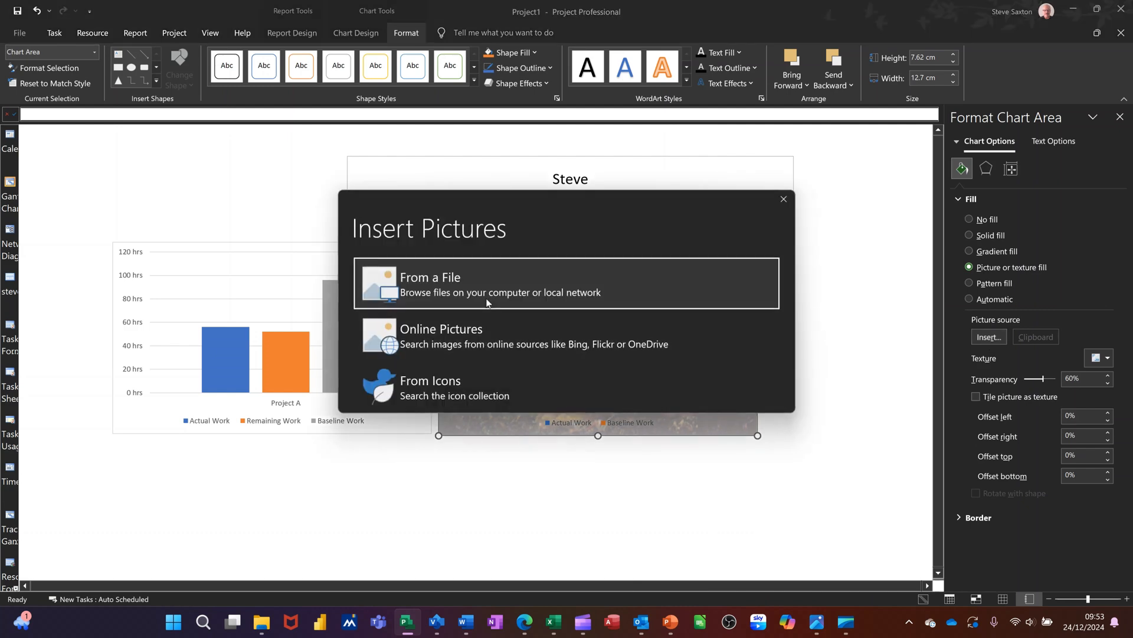
left_click(475, 291)
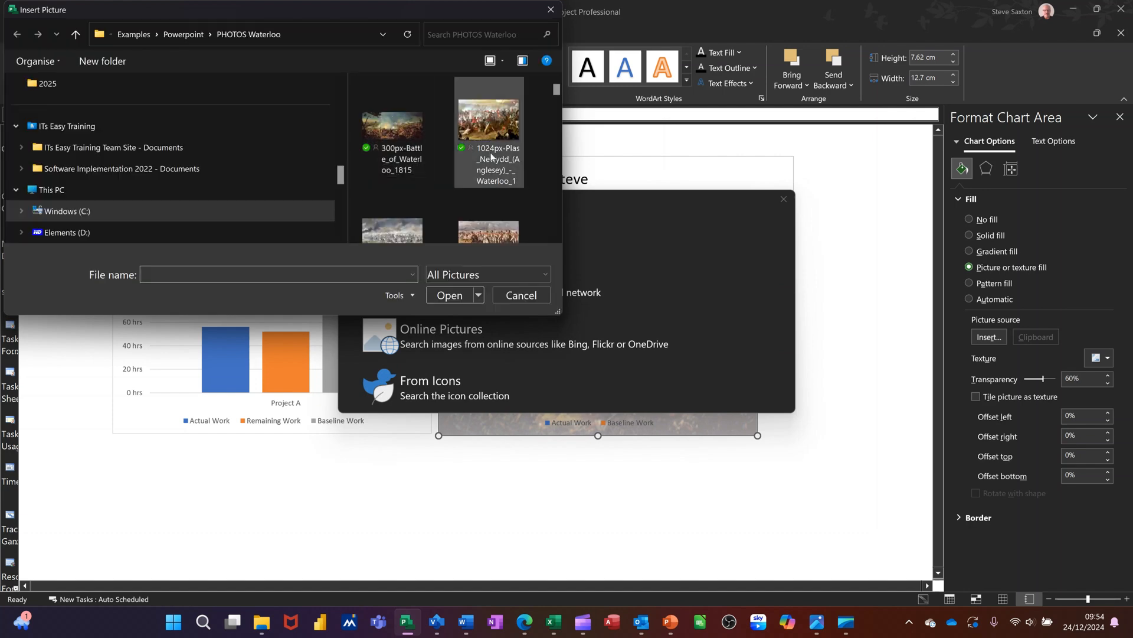
scroll(499, 159, "down", 2)
double_click(480, 108)
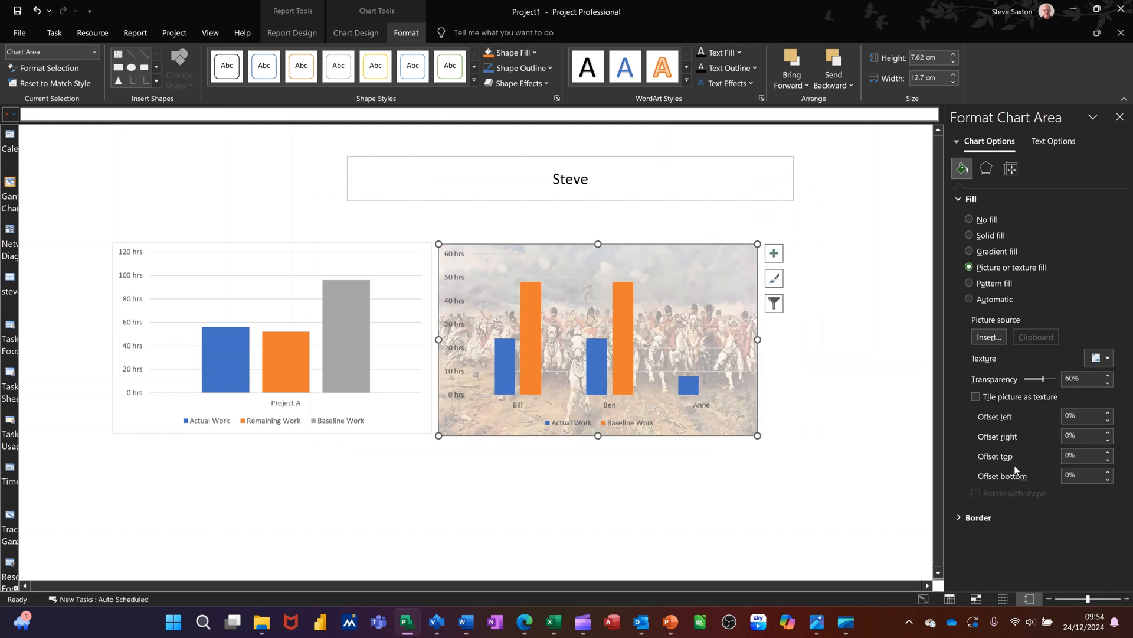
left_click_drag(1044, 381, 1040, 380)
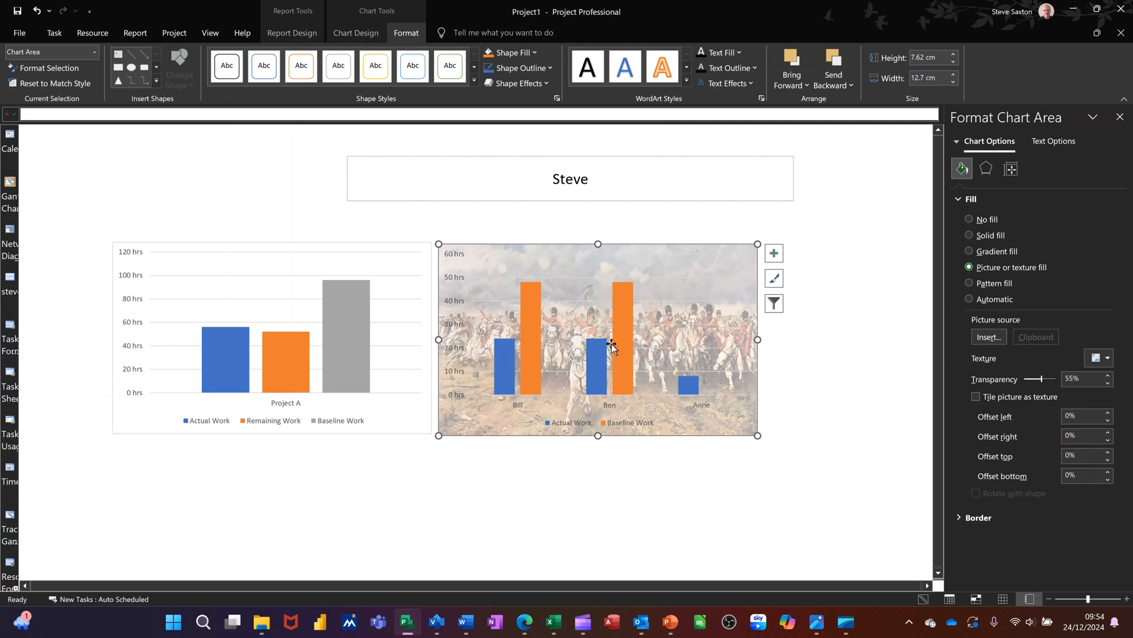
Fill the resource chart's Baseline Work series with the Union Jack picture file, stacked, at 0% transparency
left_click(619, 325)
left_click(972, 267)
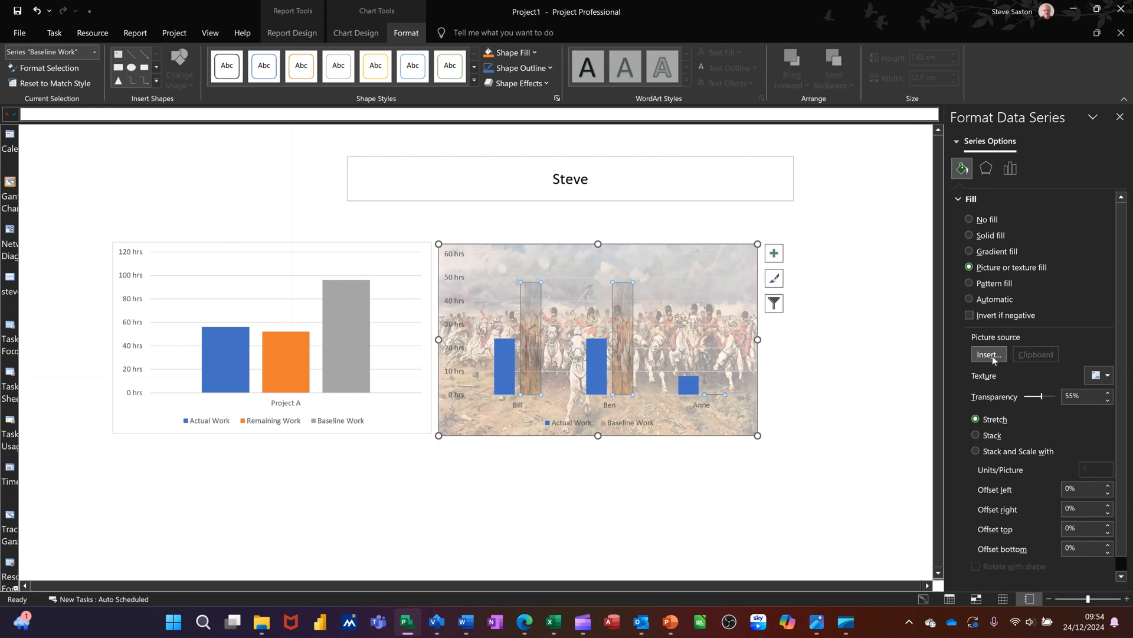
left_click(990, 354)
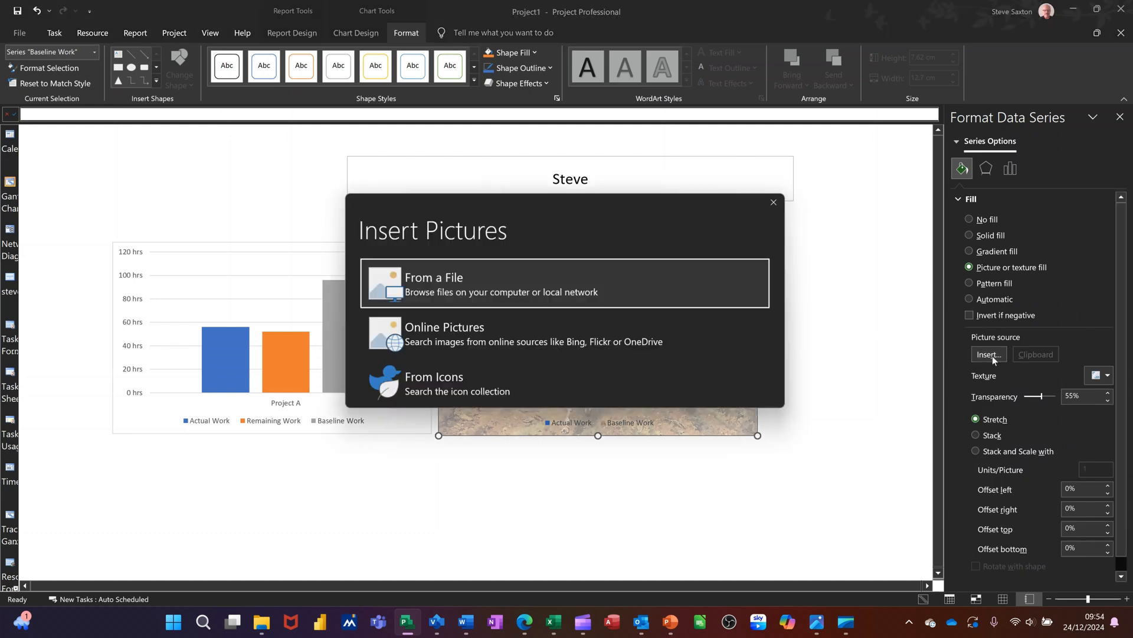
left_click(468, 301)
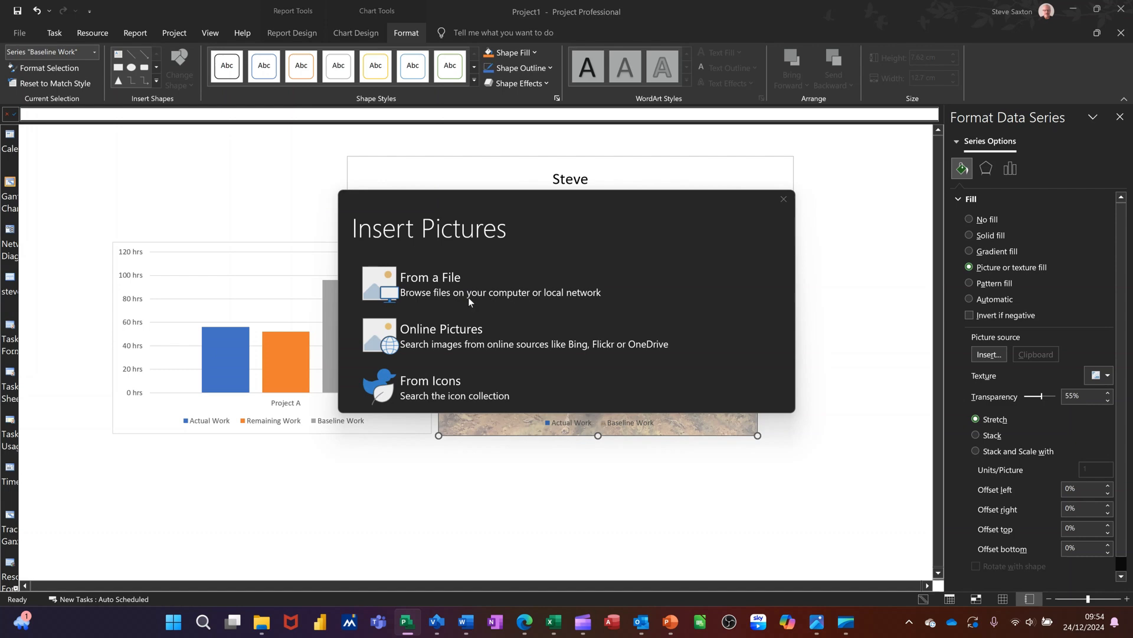
scroll(440, 171, "down", 2)
double_click(392, 110)
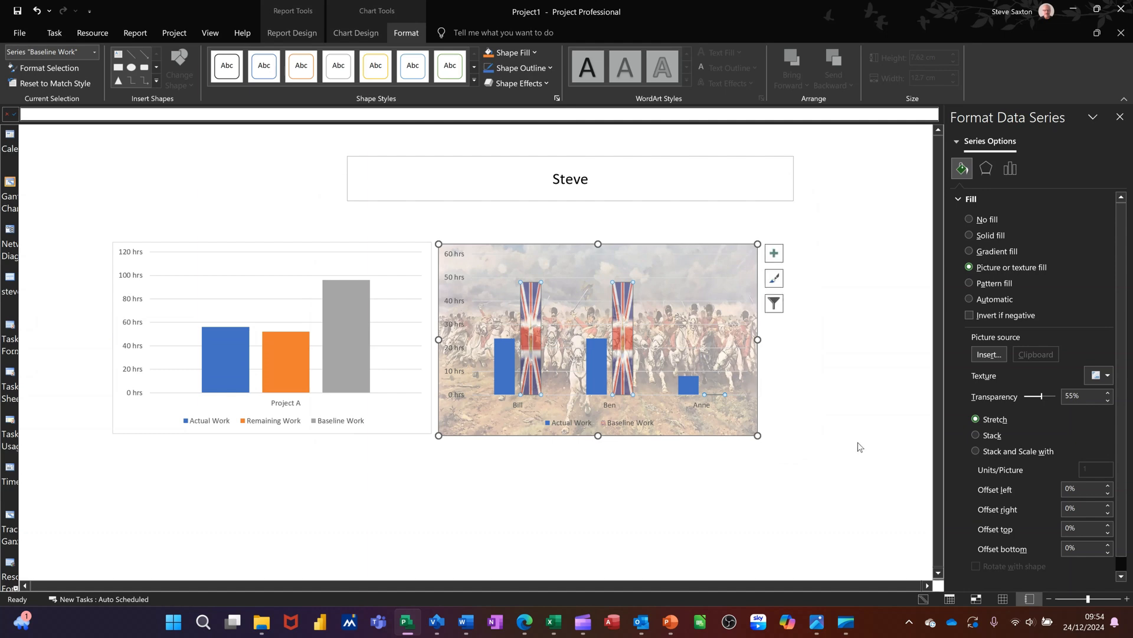
left_click(976, 435)
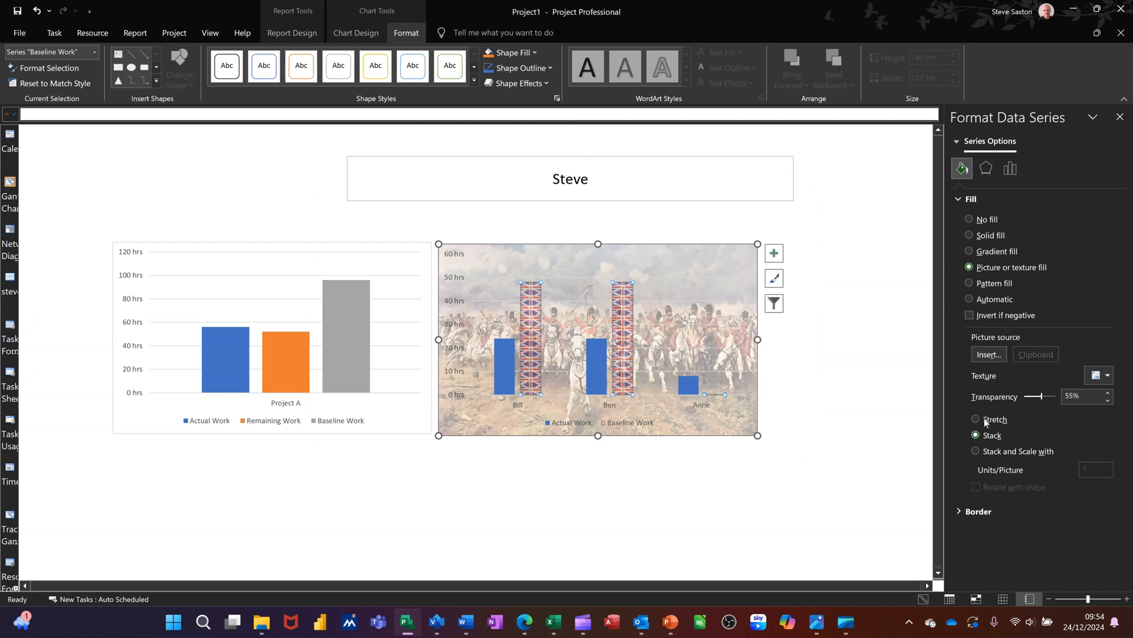
left_click_drag(1042, 395, 1022, 395)
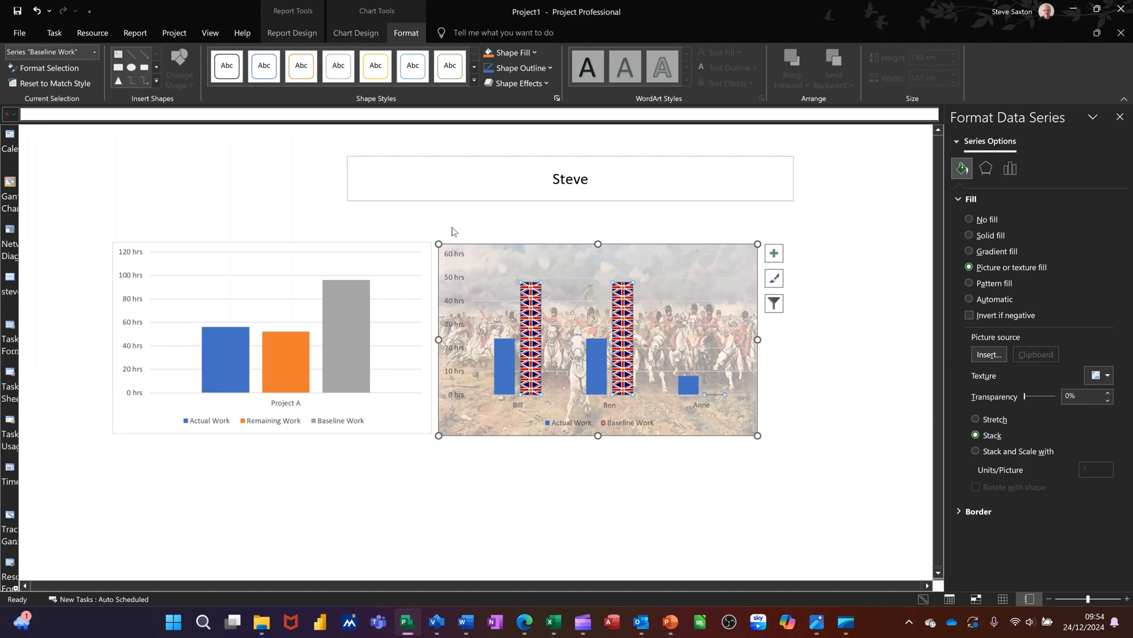
Delete the report's title box and insert the itseasy picture from the Pictures folder
left_click(483, 201)
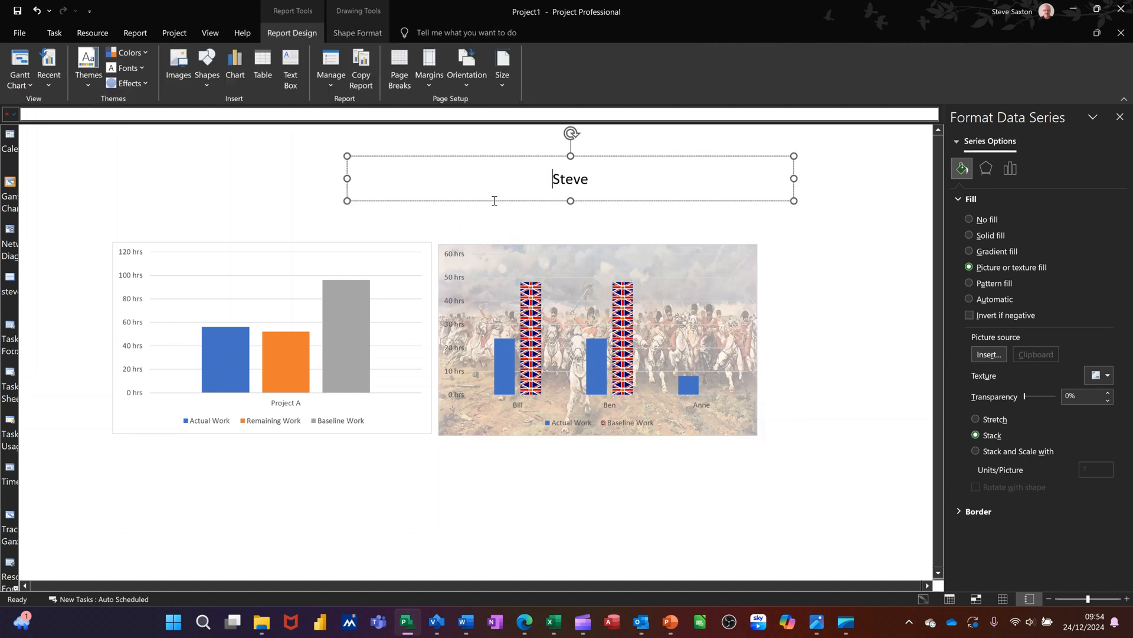
key("Delete")
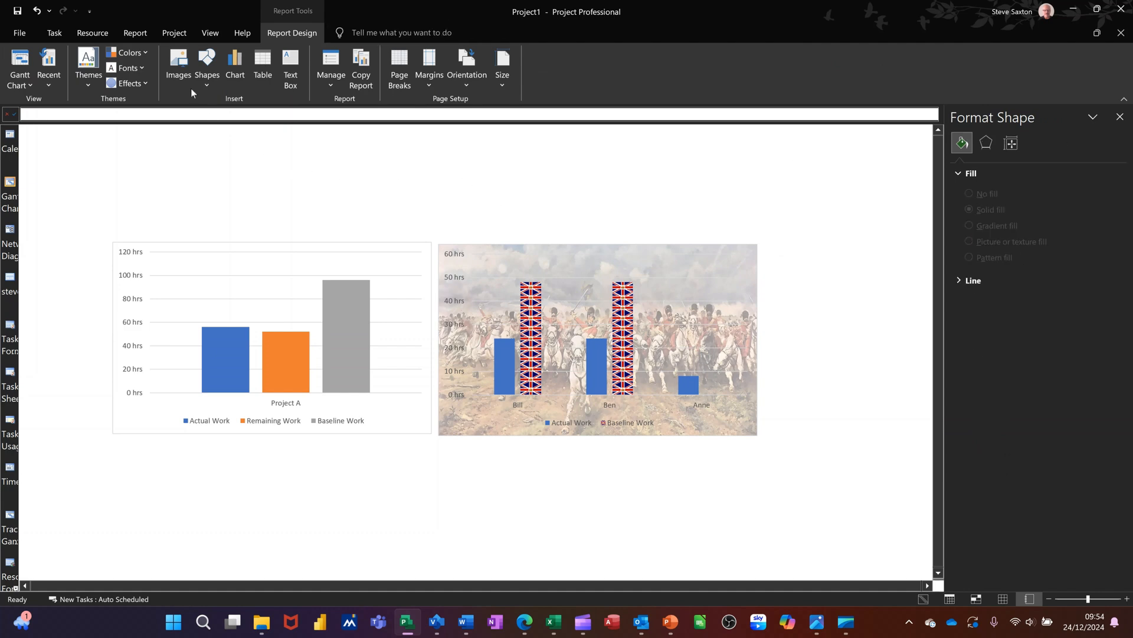
left_click(183, 65)
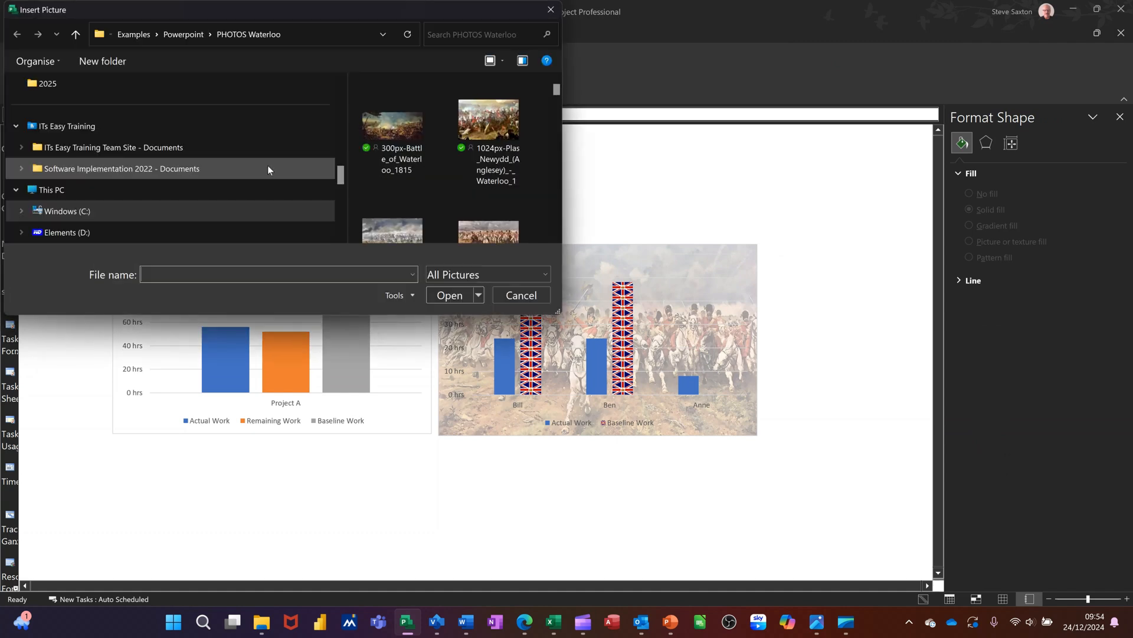
scroll(229, 185, "up", 2)
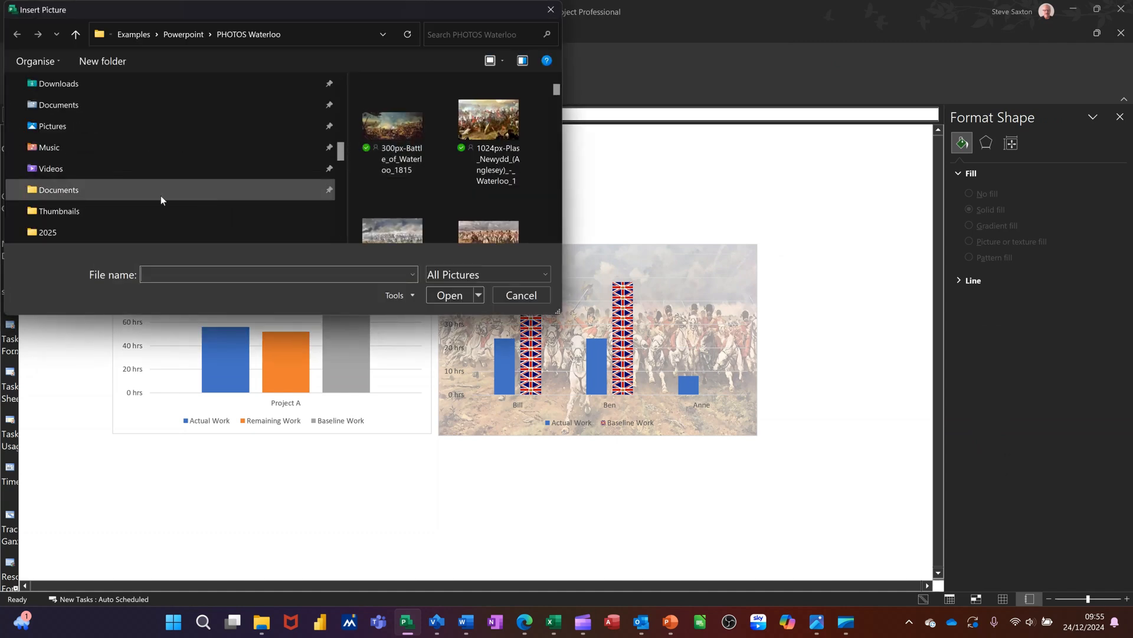
scroll(133, 202, "up", 2)
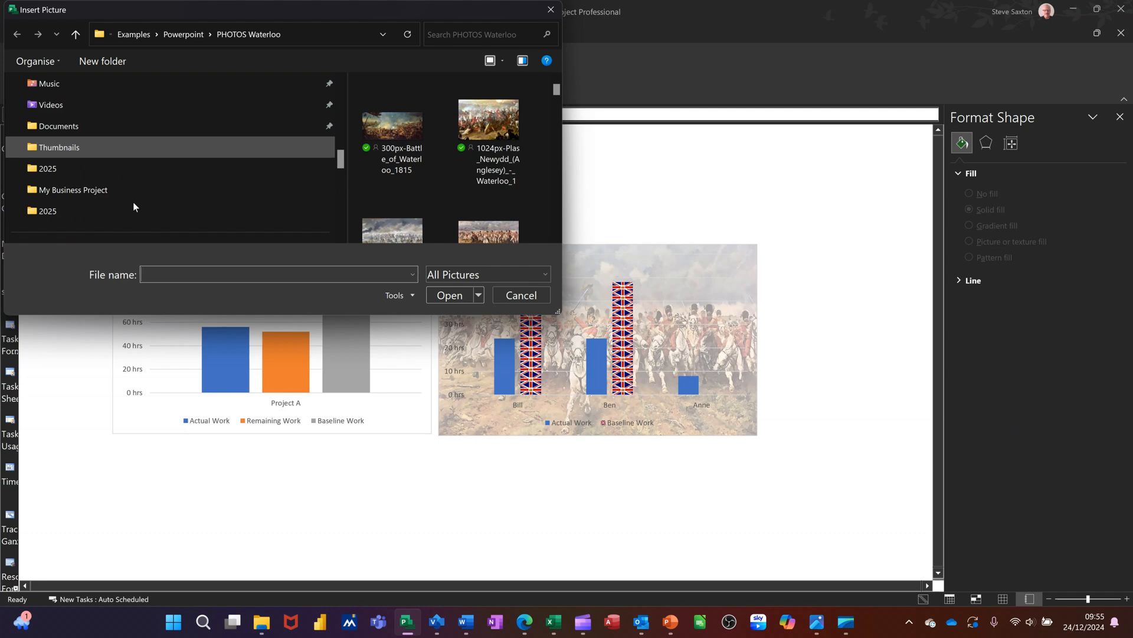
scroll(133, 202, "down", 2)
left_click(71, 125)
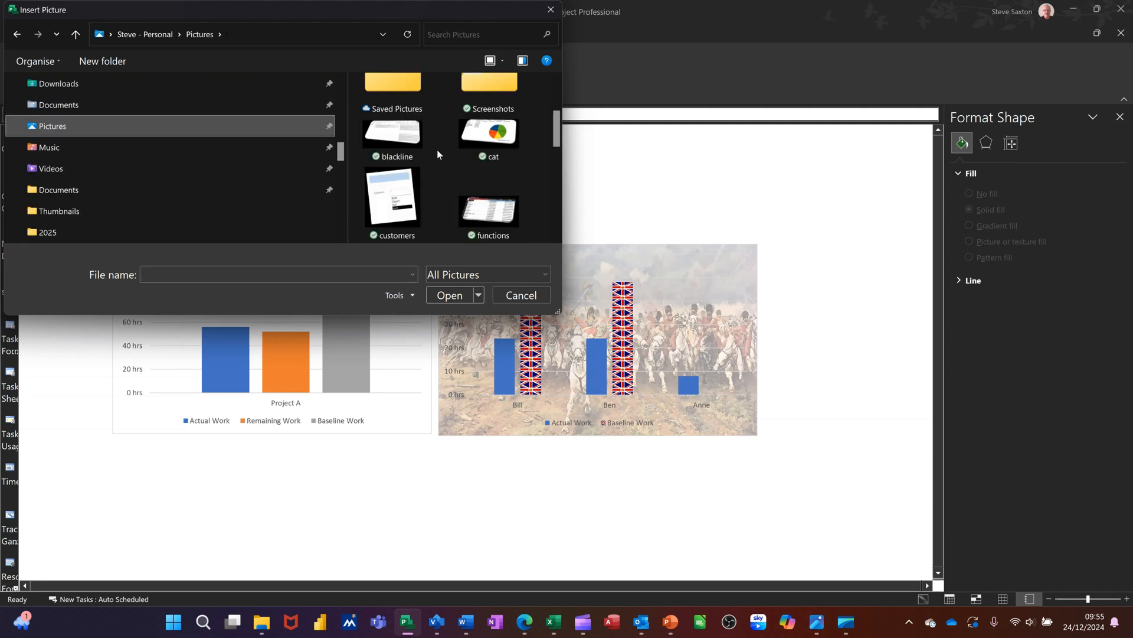
scroll(441, 162, "down", 3)
scroll(424, 154, "up", 1)
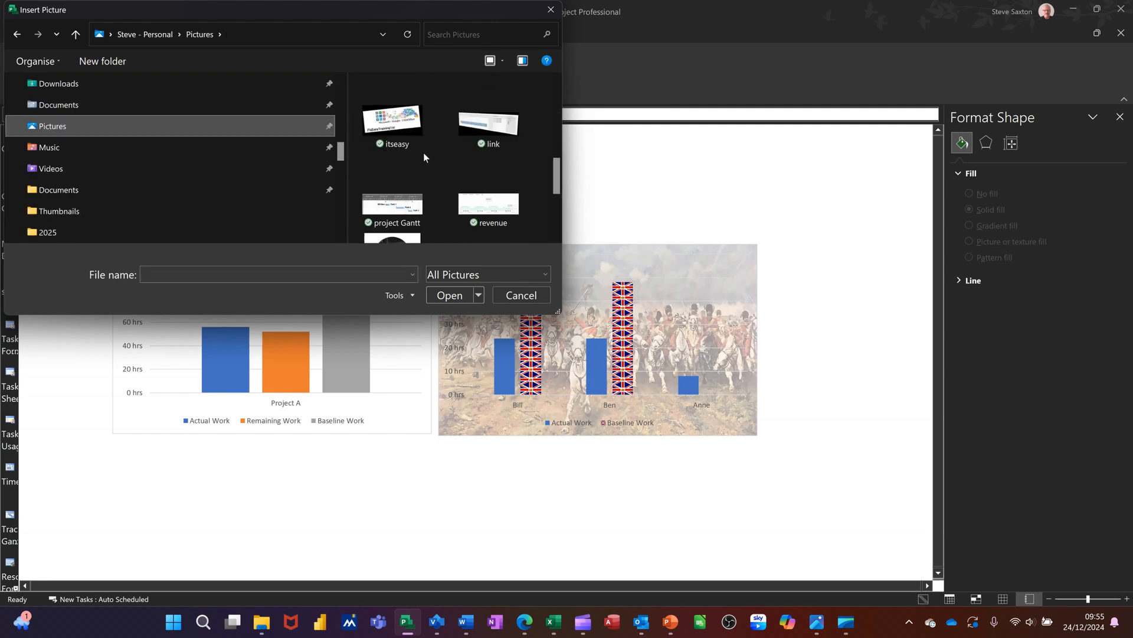
double_click(400, 135)
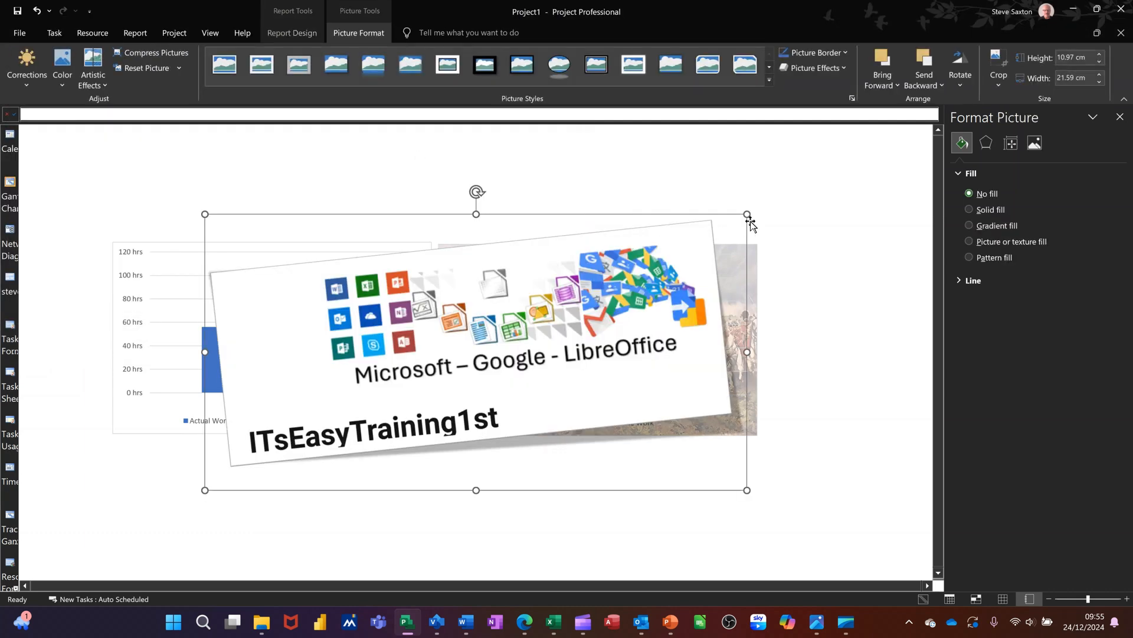
Shrink the inserted picture to about 12.4 cm wide by 6.3 cm high and move it up to the report's title area
left_click_drag(748, 215, 522, 330)
left_click_drag(439, 354, 519, 157)
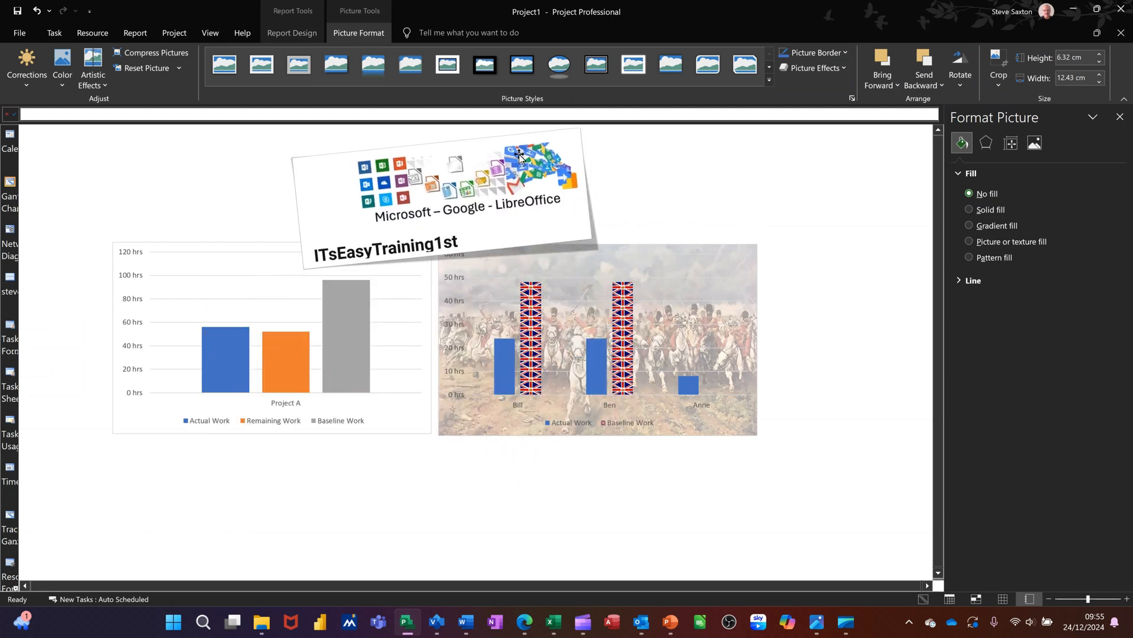
Move the resource and task charts down the report so they sit side by side, clear of the picture
left_click(698, 246)
left_click(698, 245)
left_click_drag(698, 245, 701, 319)
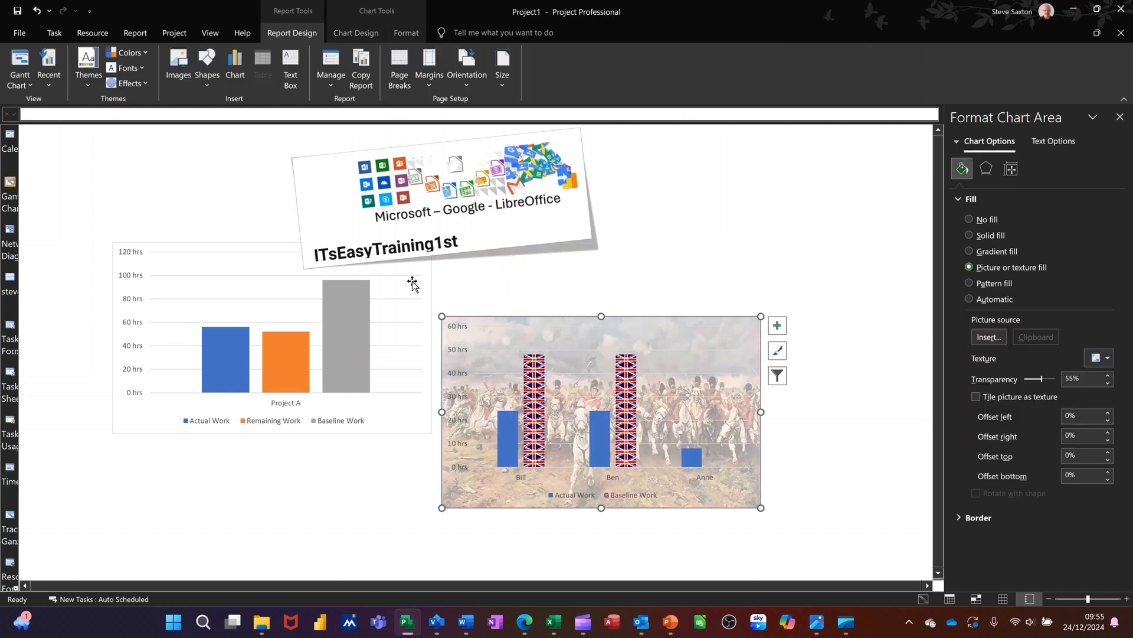
left_click(244, 244)
left_click_drag(245, 245, 246, 314)
left_click(627, 290)
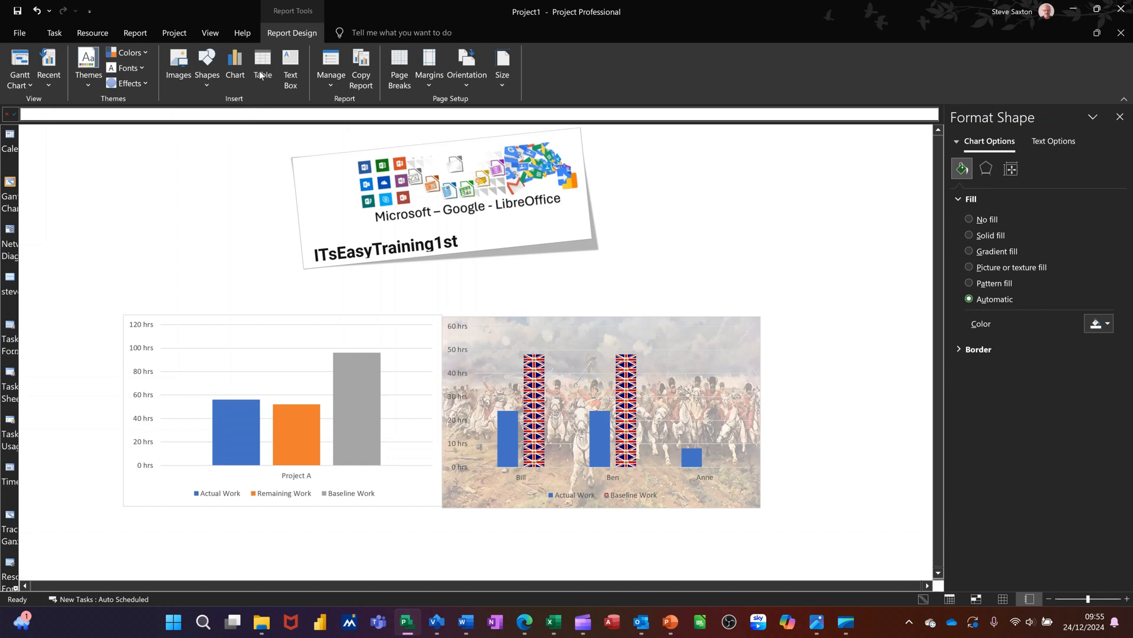
Insert a table into the report
left_click(260, 73)
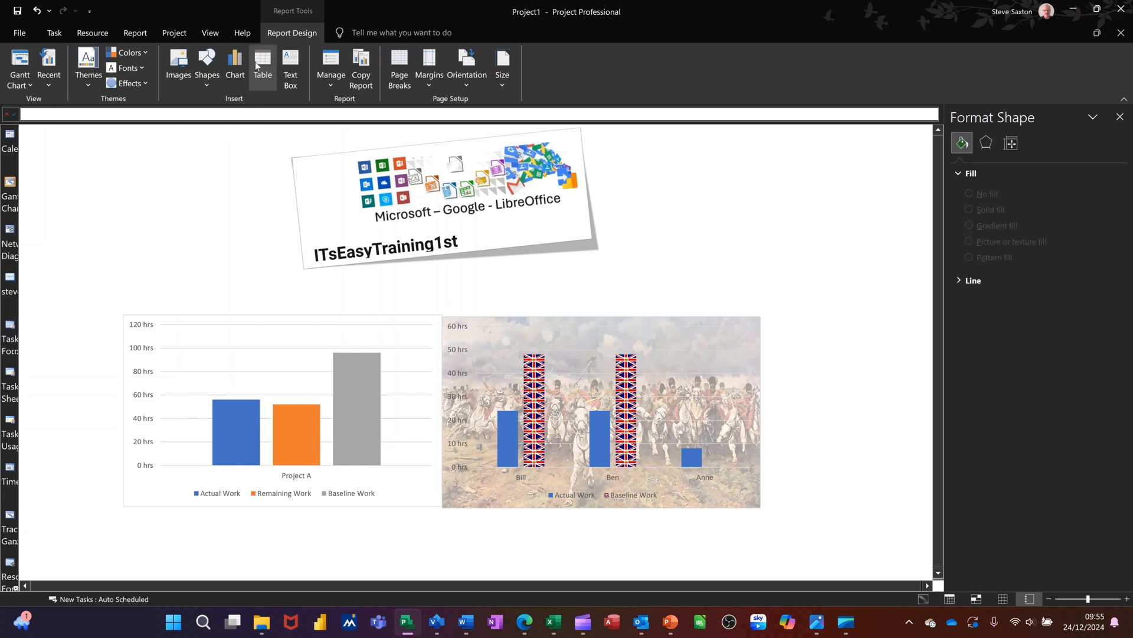